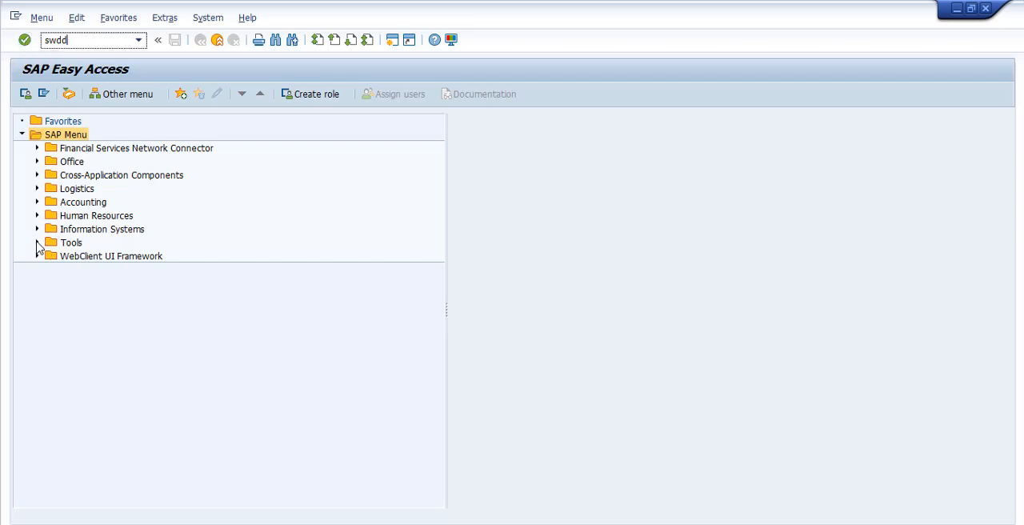
Expand the SAP Menu tree through Tools, Business Workflow and Development down to the contents of Definition tools
left_click(37, 242)
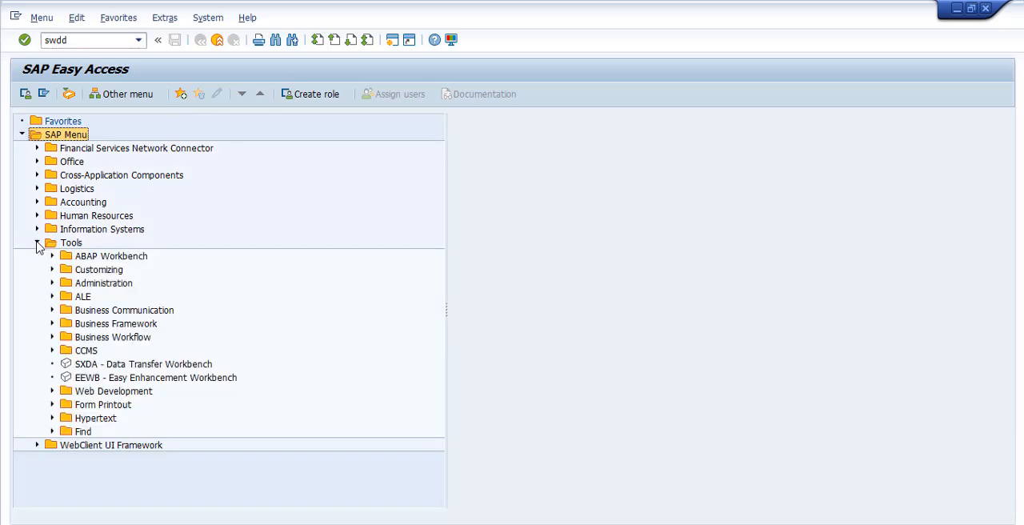
left_click(78, 245)
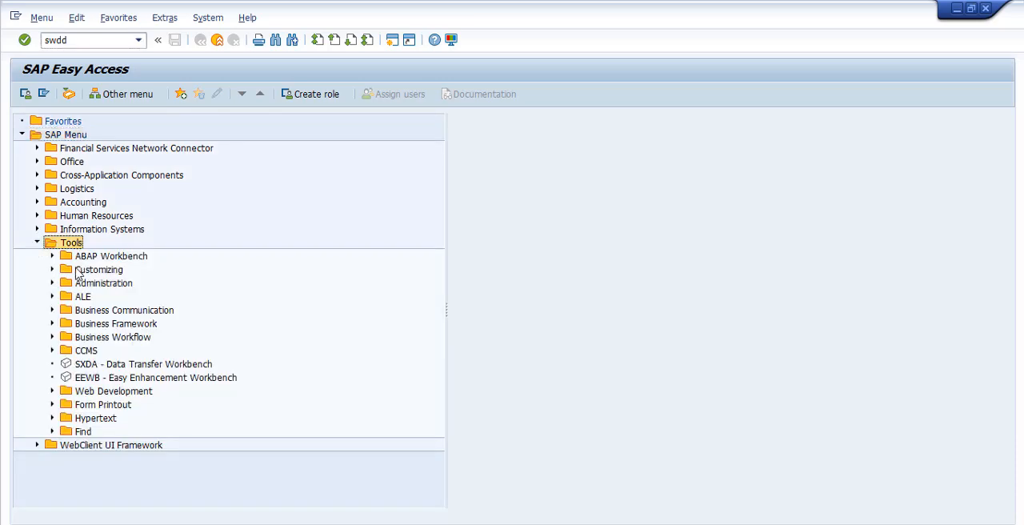
left_click(96, 337)
left_click(53, 337)
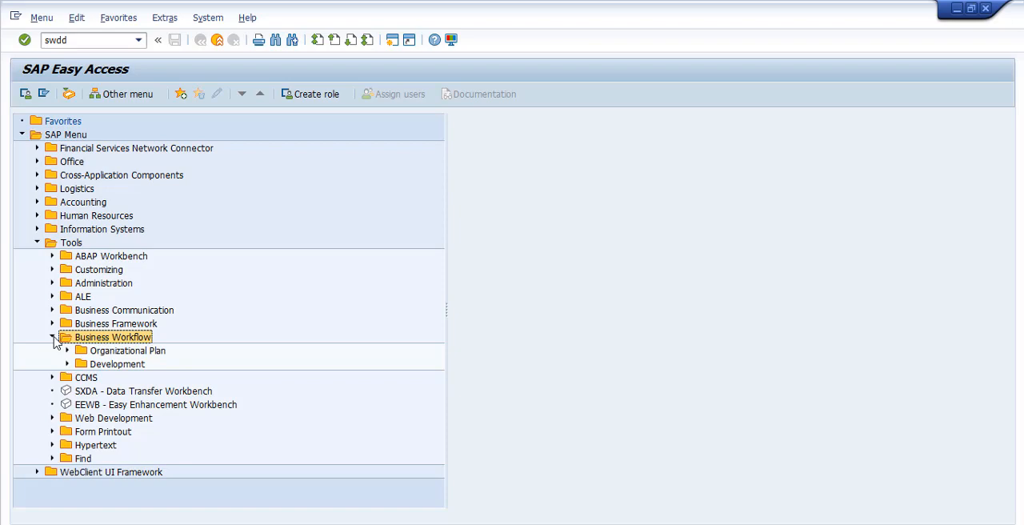
left_click(103, 367)
left_click(68, 365)
left_click(96, 379)
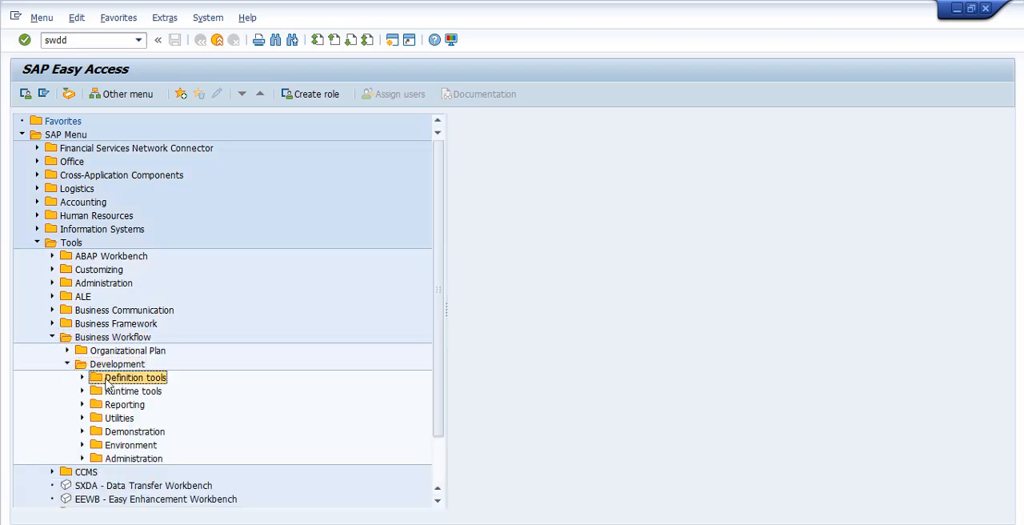
left_click(82, 378)
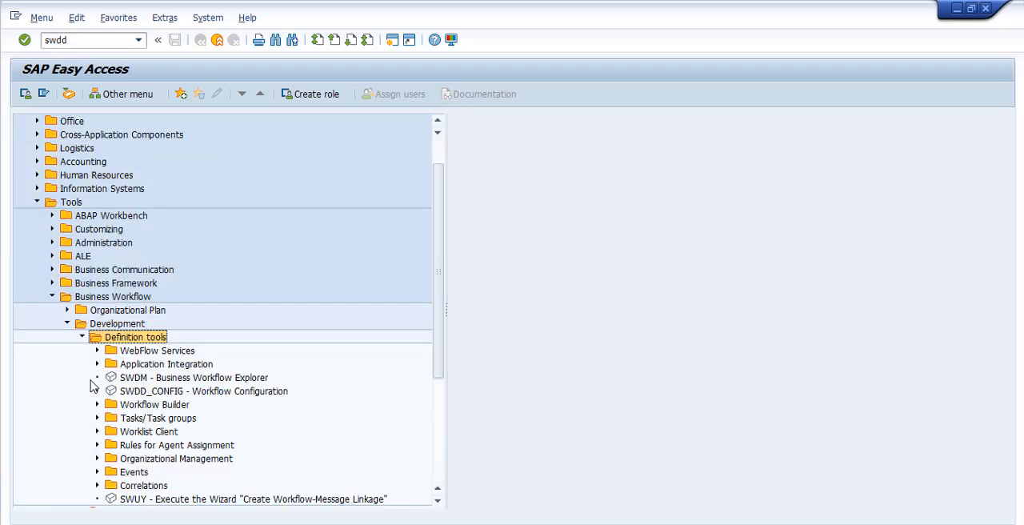
Open SWDD - Workflow Builder from the Workflow Builder folder and create a new workflow
left_click(141, 405)
left_click(97, 404)
left_click(137, 418)
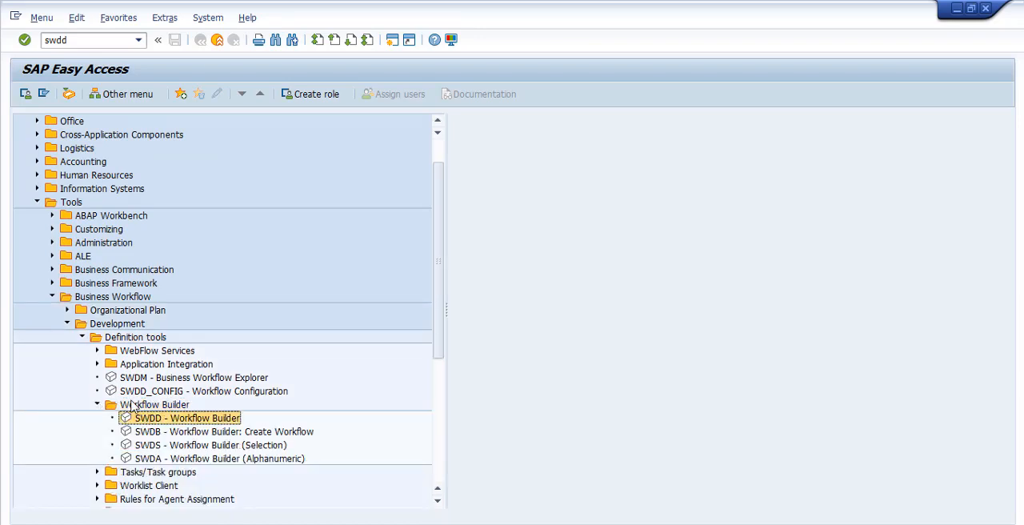
double_click(180, 418)
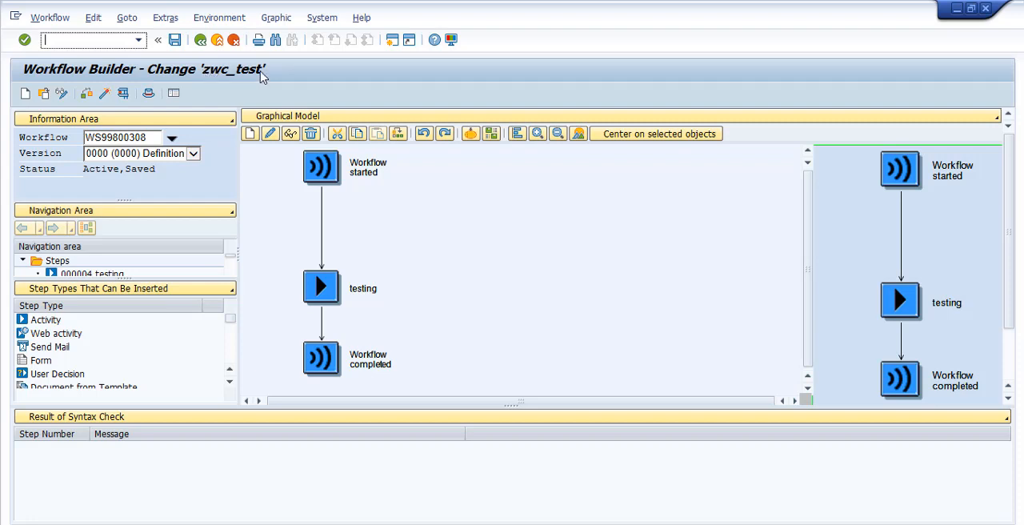
left_click(25, 94)
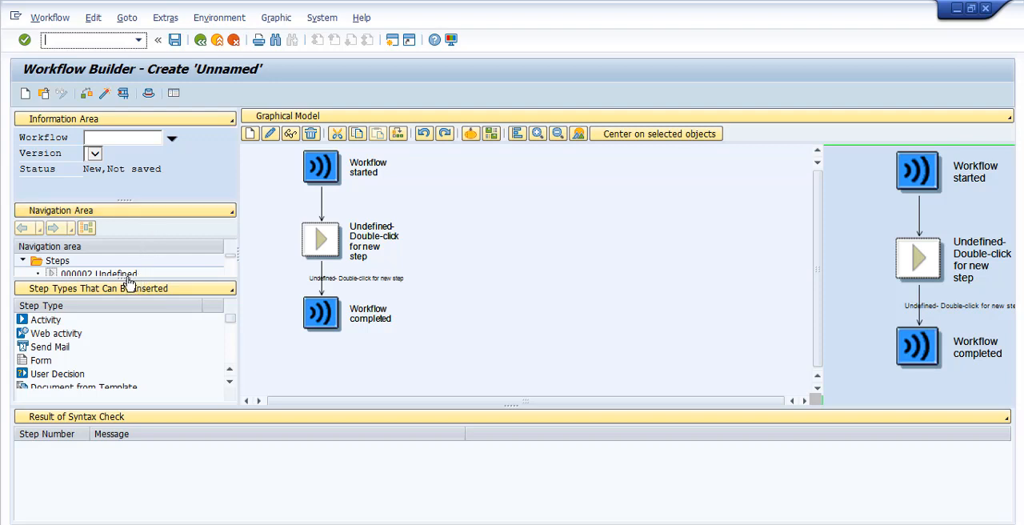
Enlarge the navigation area and inspect the step selection and available actions of the undefined step, without changing it
left_click_drag(124, 277, 125, 303)
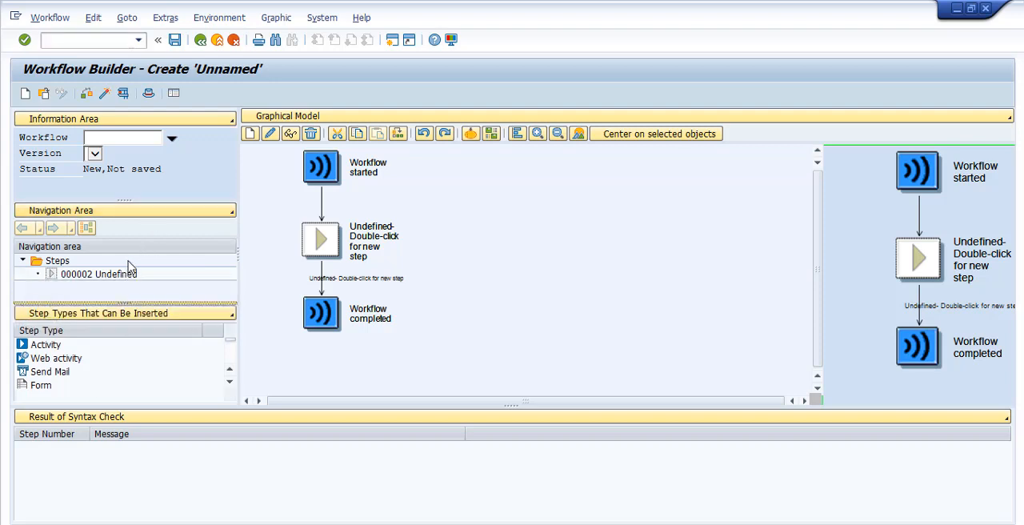
left_click(99, 275)
double_click(77, 275)
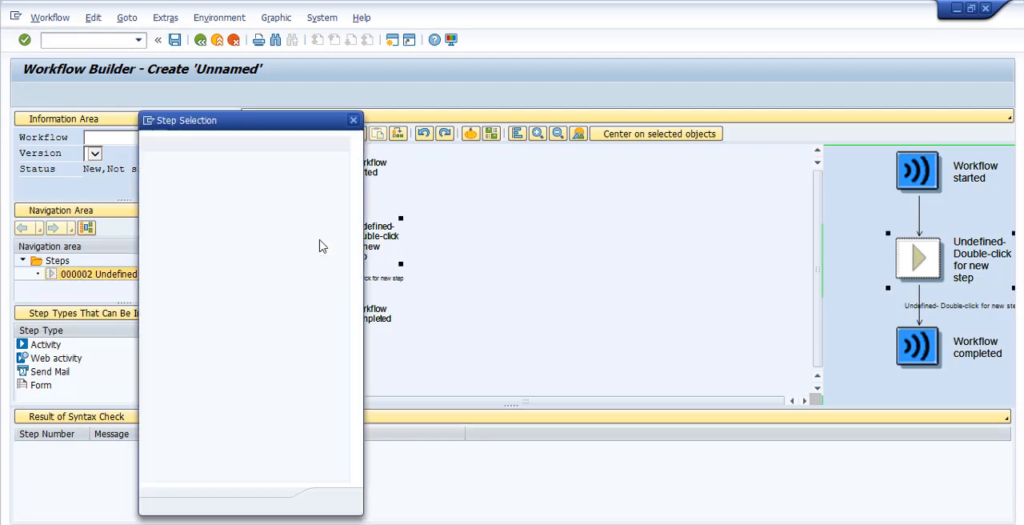
left_click(350, 501)
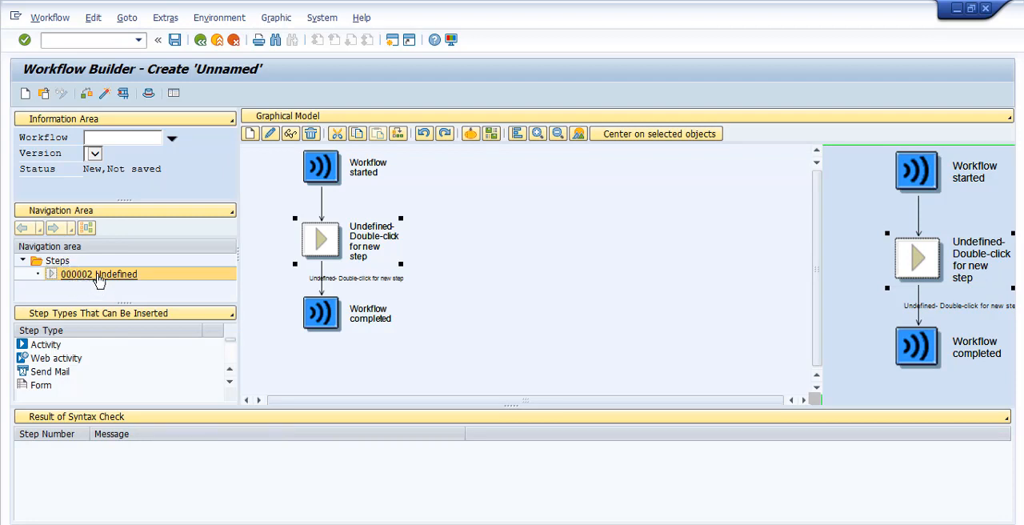
right_click(98, 276)
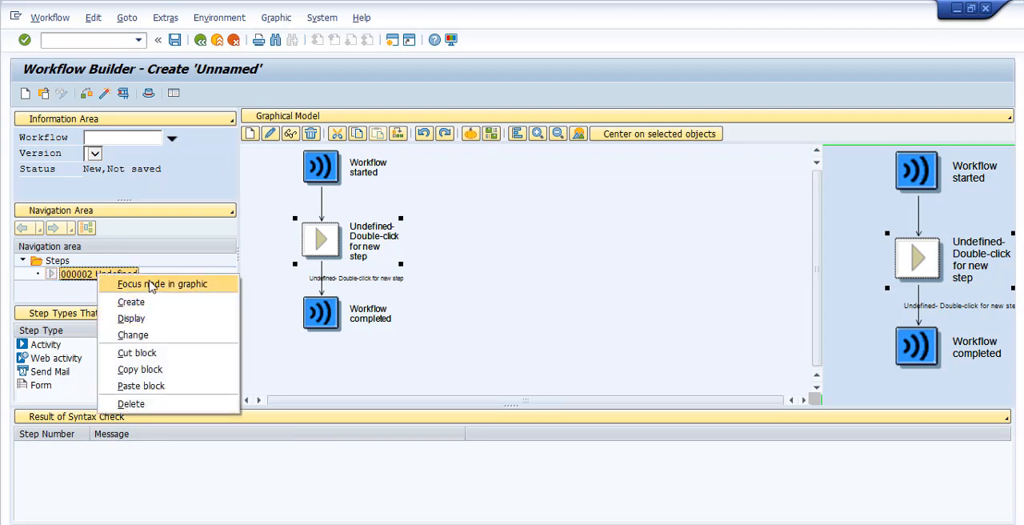
left_click(537, 307)
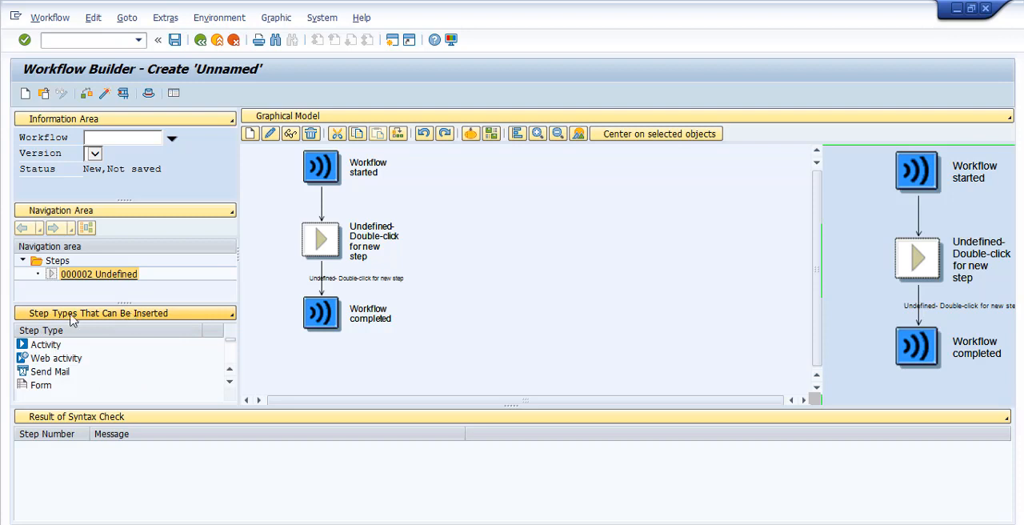
Review the alternative views for the step types and syntax check areas, keeping Step Types That Can Be Inserted displayed
left_click(191, 317)
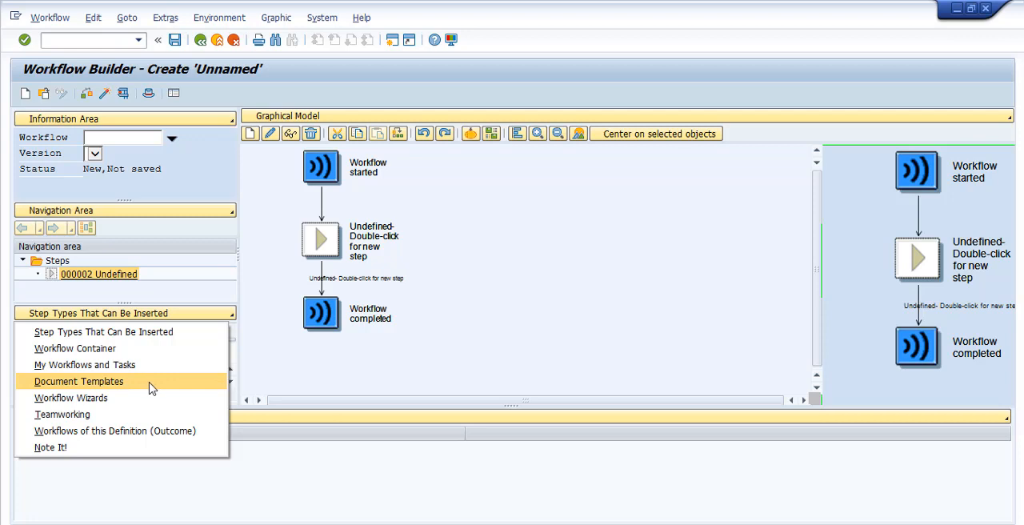
left_click(119, 399)
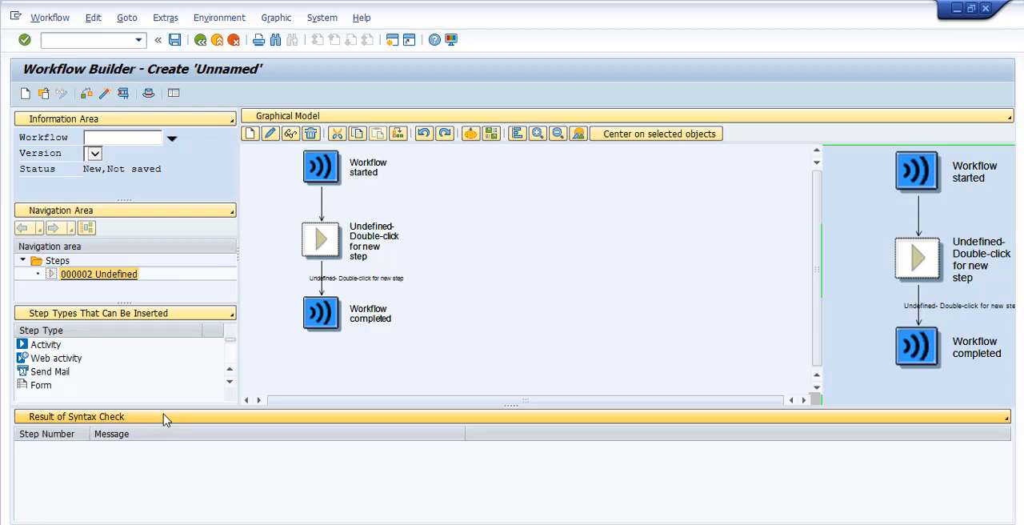
left_click(166, 419)
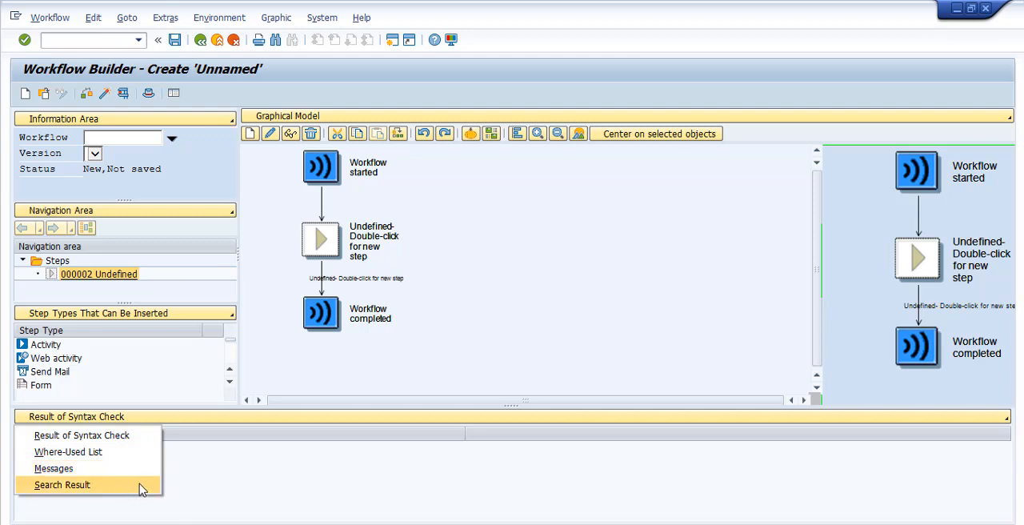
left_click(274, 476)
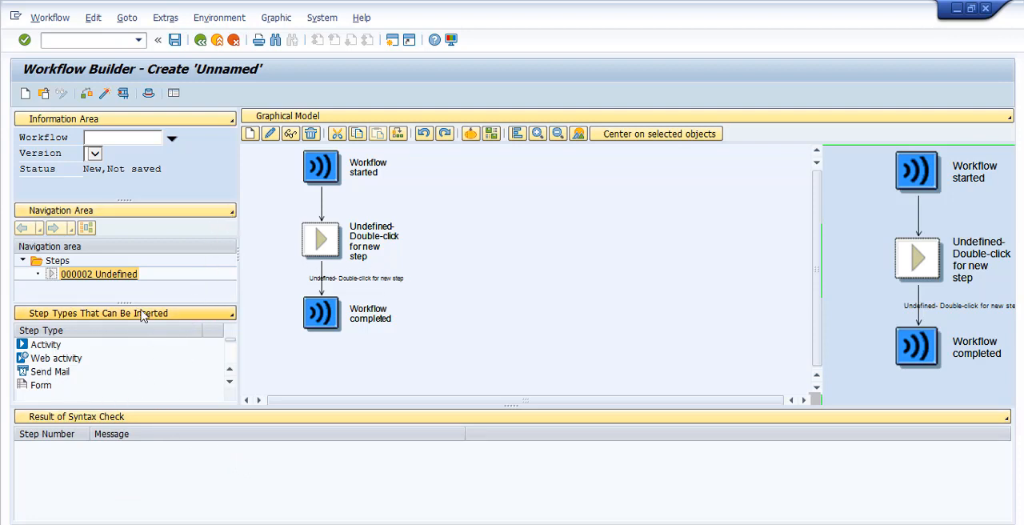
left_click(192, 317)
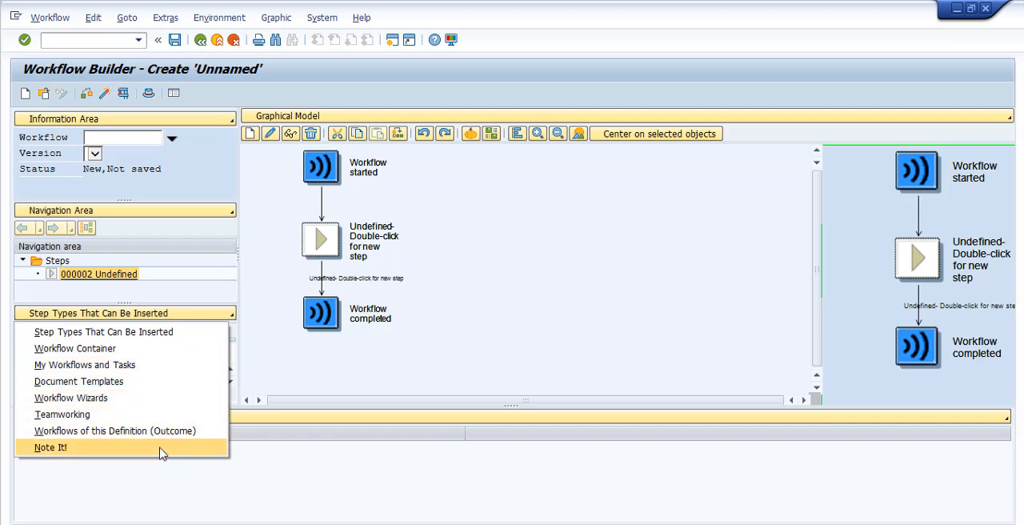
left_click(189, 333)
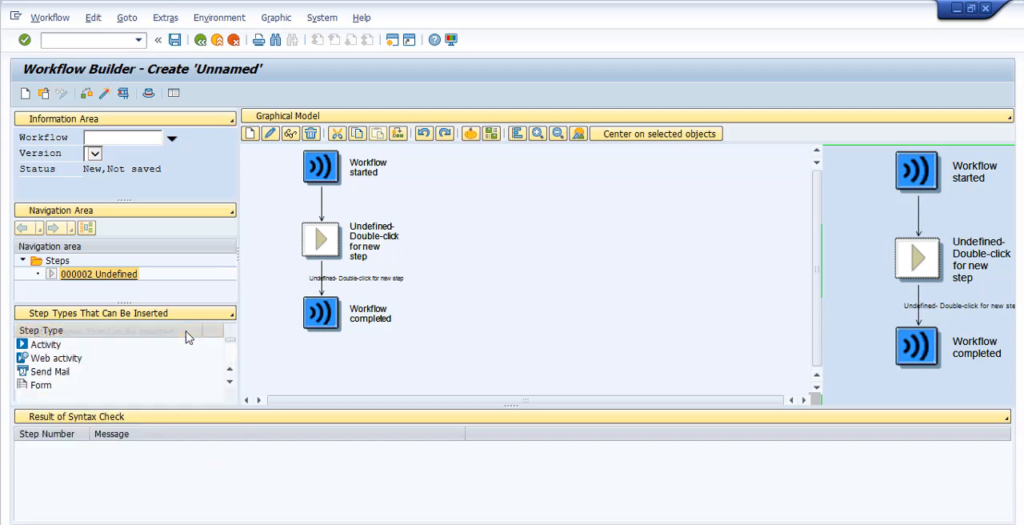
left_click(81, 346)
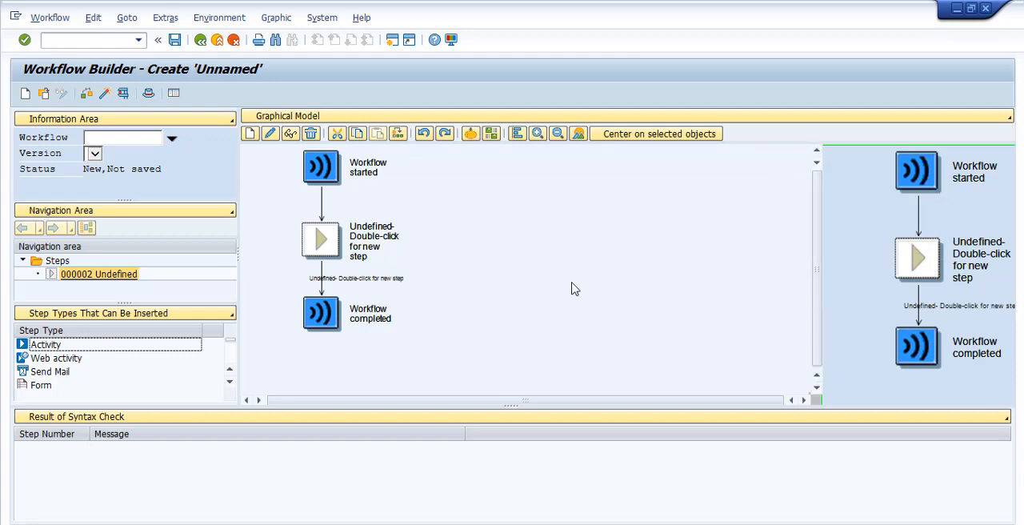
Review the display and export options of the graphical model, keep Graphical Model, and select the undefined step in the diagram
left_click(685, 120)
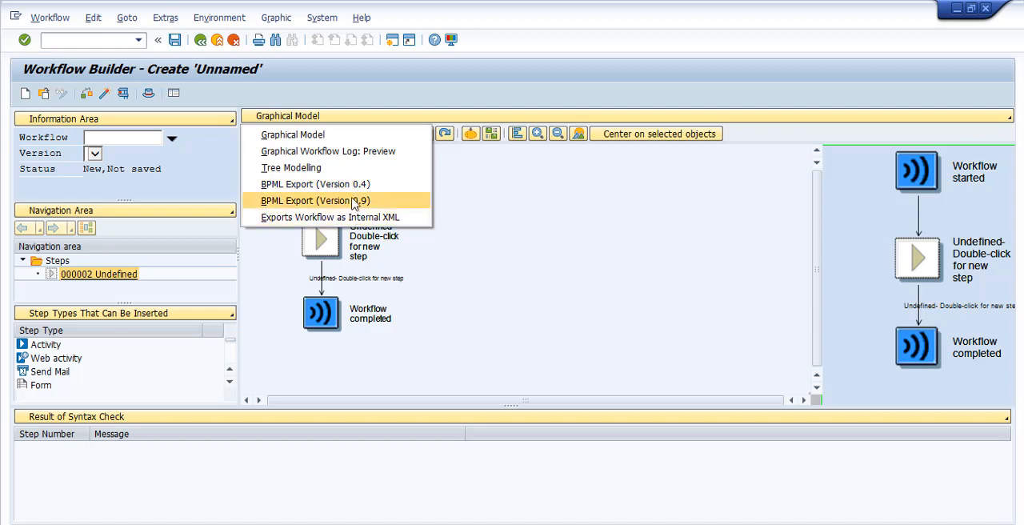
left_click(353, 143)
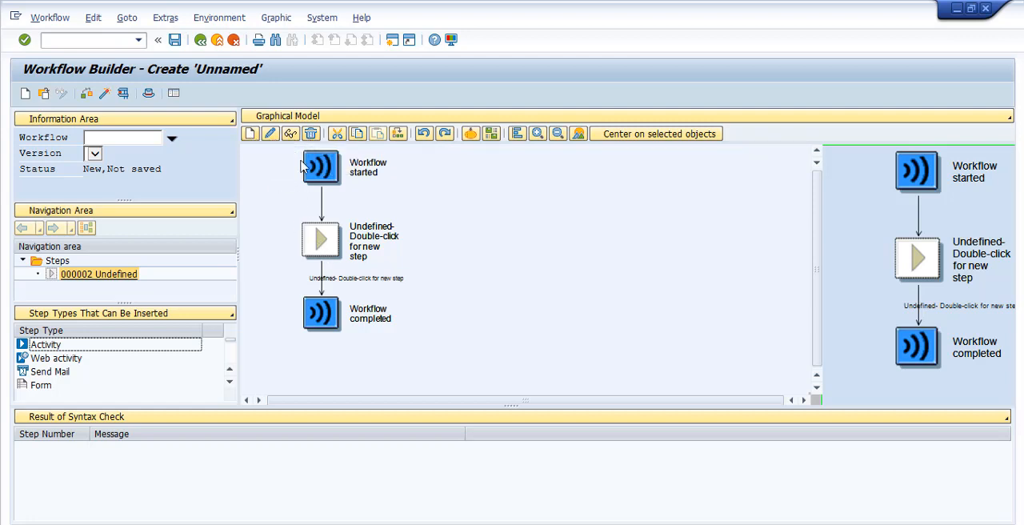
left_click(312, 229)
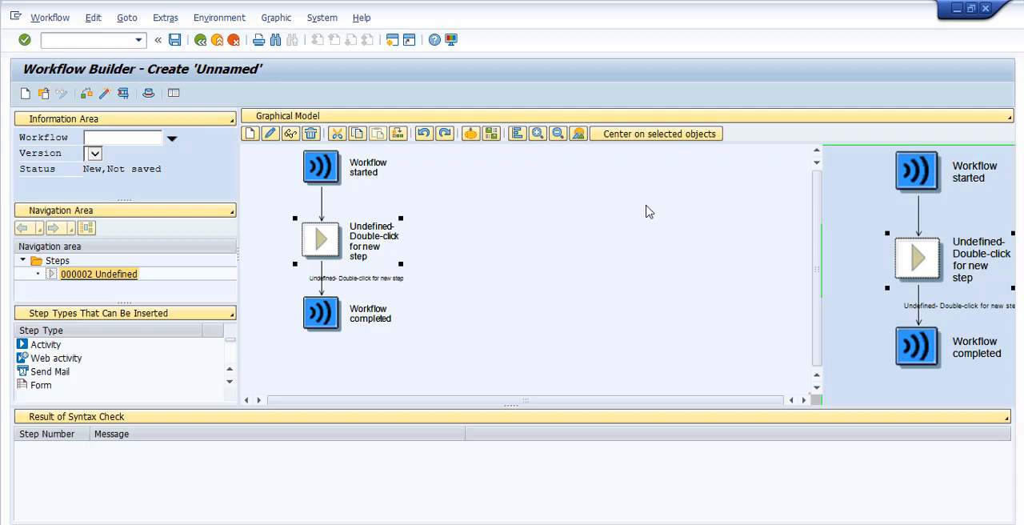
Open the workflow's basic data and enter the abbreviation zws_hello and the description Hello Workflow
left_click(149, 95)
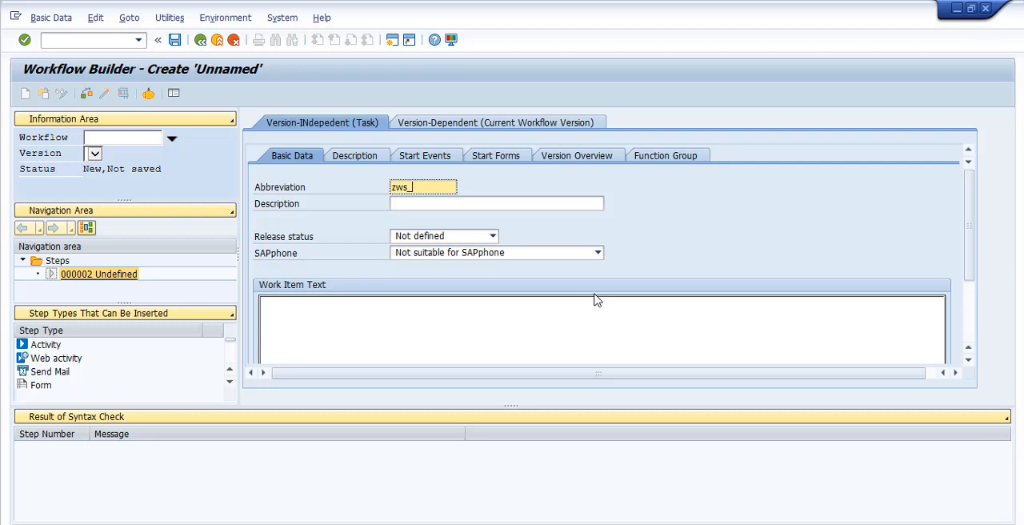
type("hello")
left_click(474, 202)
type("H")
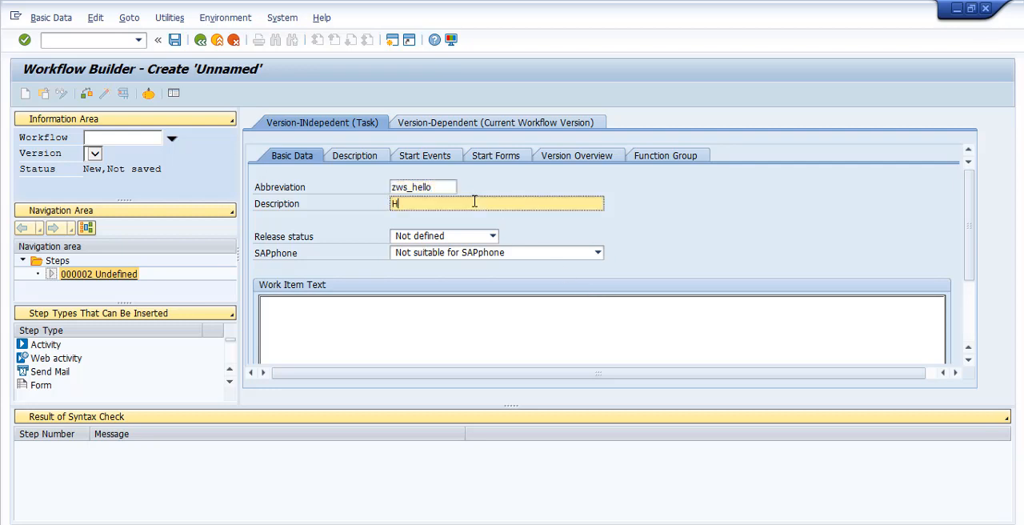
type("ello Workflow")
left_click(409, 188)
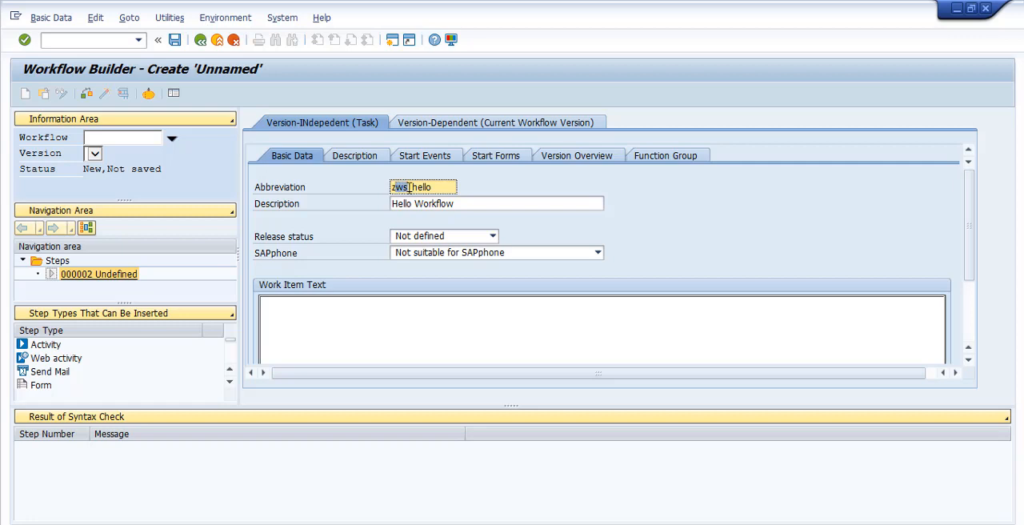
left_click(409, 188)
left_click_drag(409, 187, 392, 187)
left_click(409, 187)
left_click(432, 187)
left_click(469, 203)
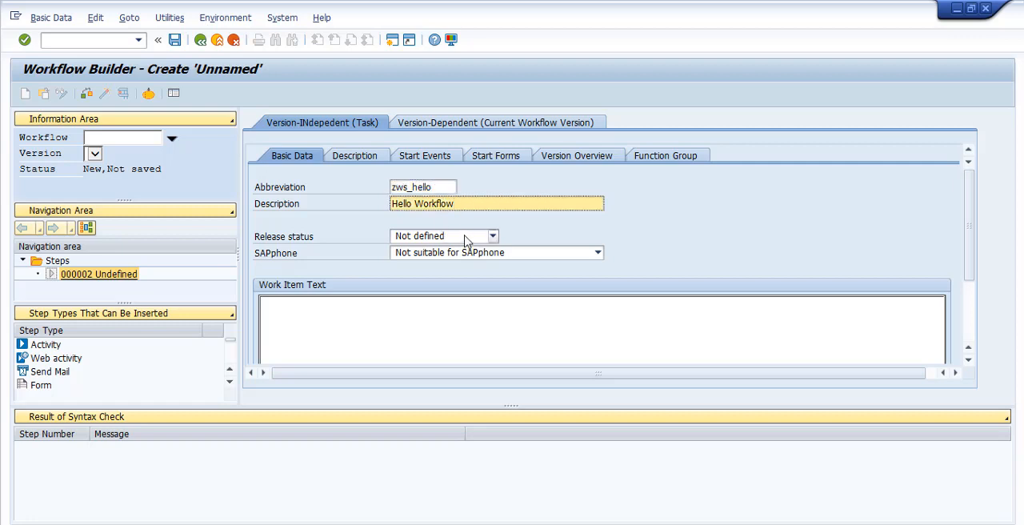
Set the release status to Implemented and enter "Hello Workflow" as the work item text
left_click(459, 238)
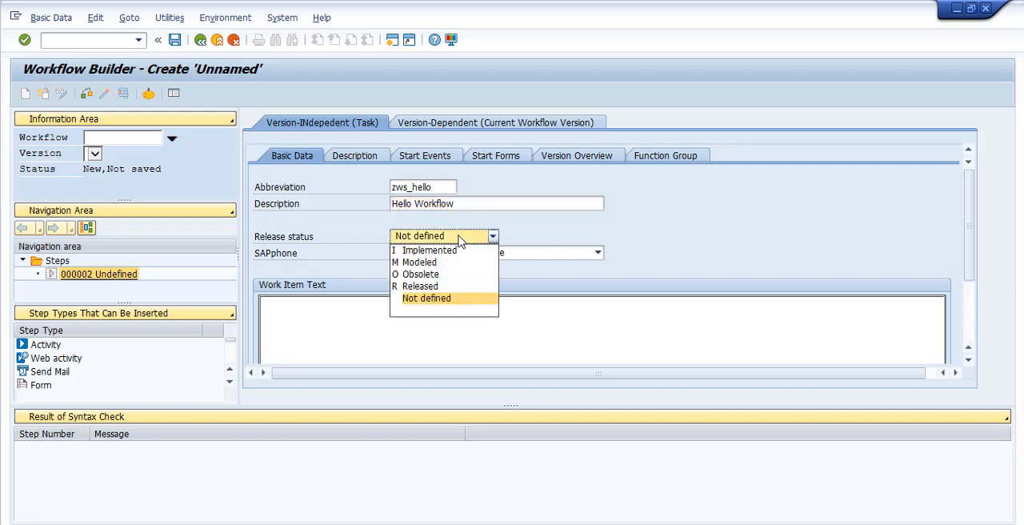
left_click(457, 251)
left_click(467, 236)
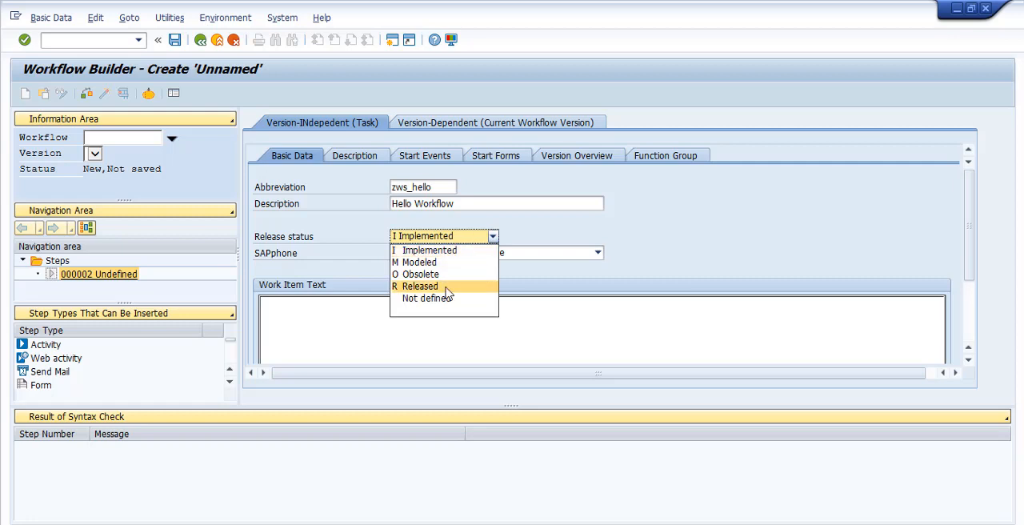
left_click(574, 337)
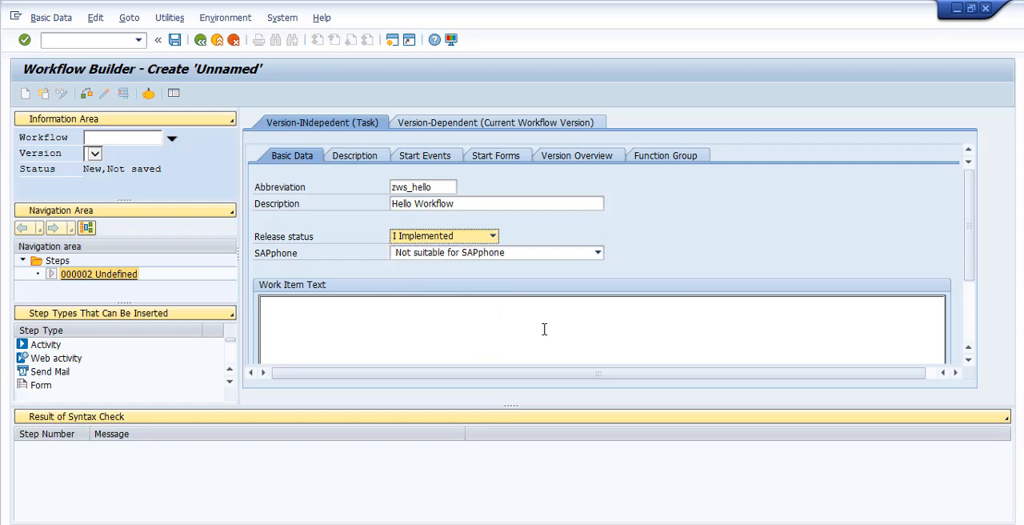
left_click(344, 315)
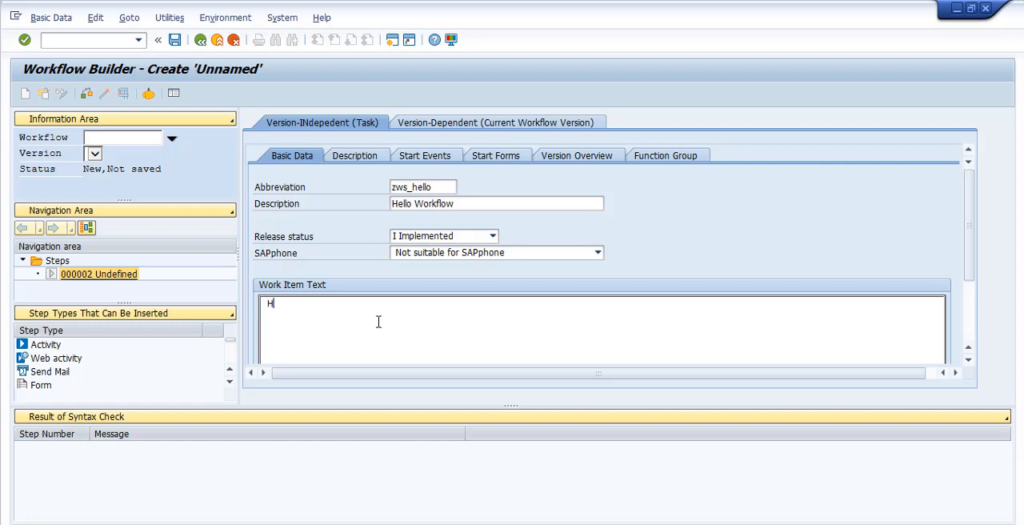
type("Hello Workflow")
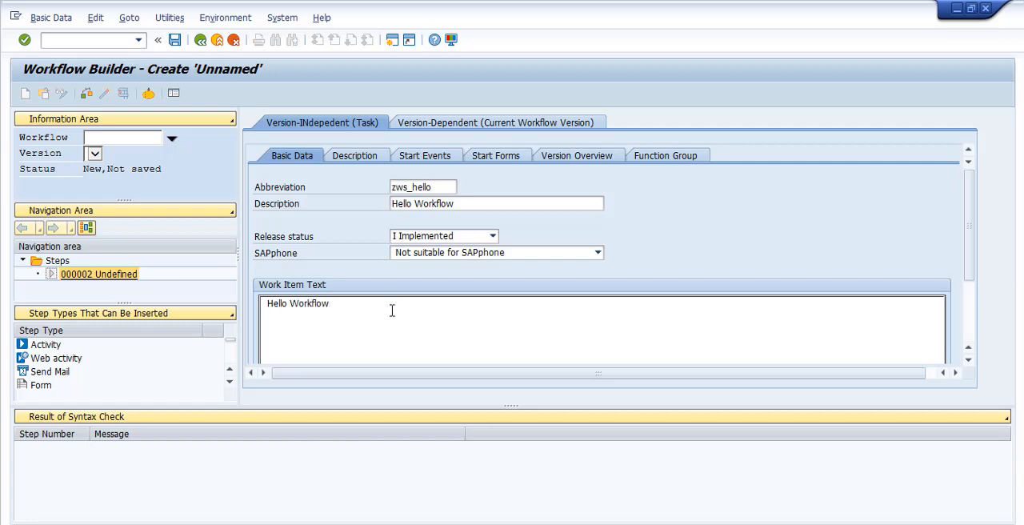
Save the workflow in package ZWCE under workbench request EH7K902289
left_click(174, 40)
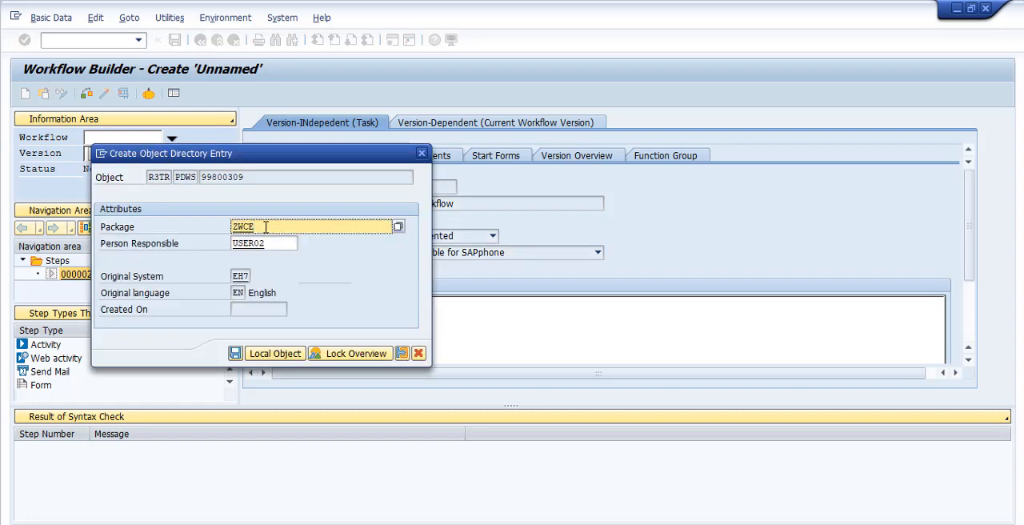
left_click(235, 353)
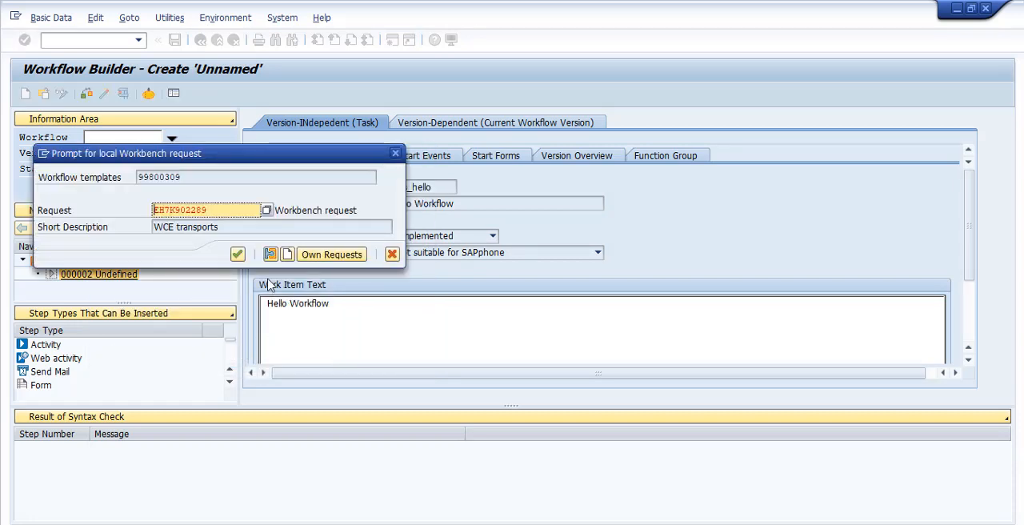
left_click(237, 253)
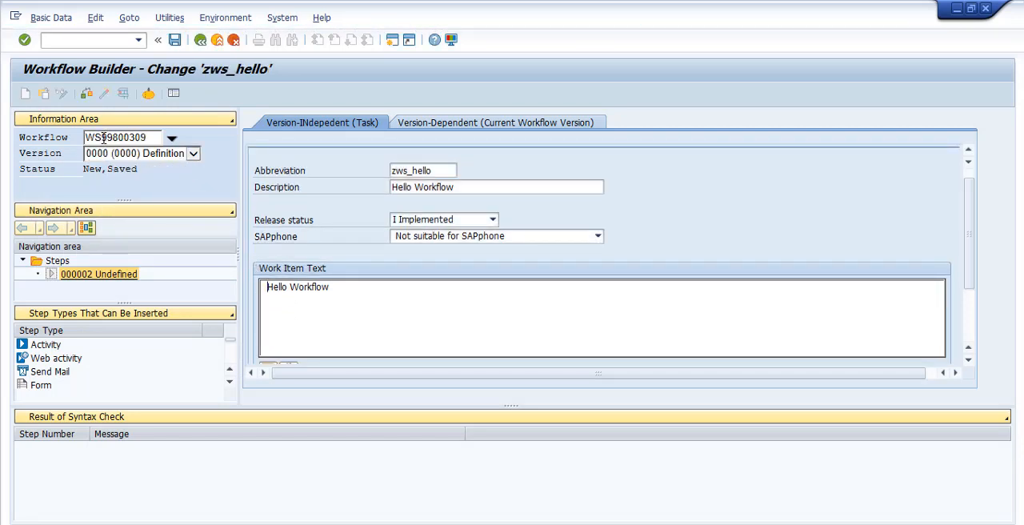
Examine the saved workflow's identifier in the information area, both its WS prefix and its number
left_click(103, 137)
double_click(104, 138)
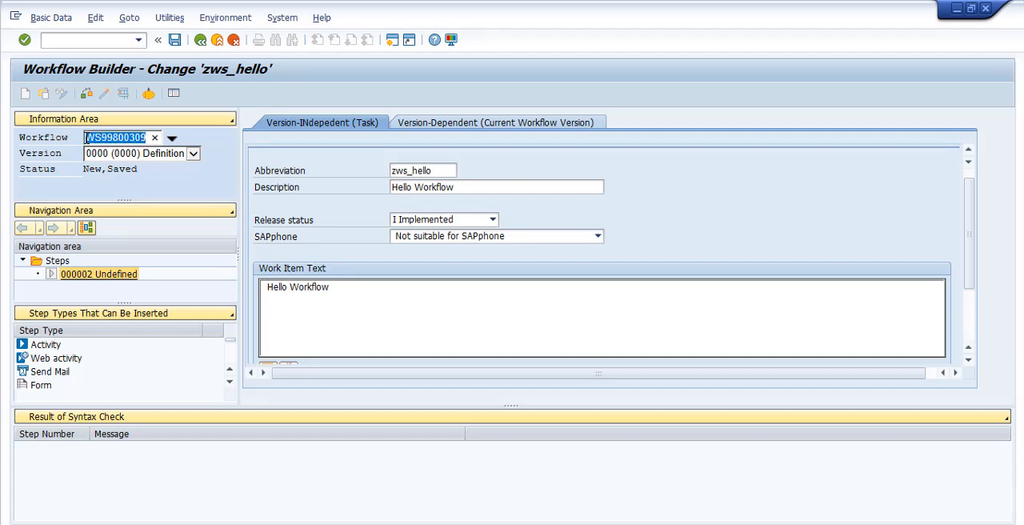
left_click(105, 138)
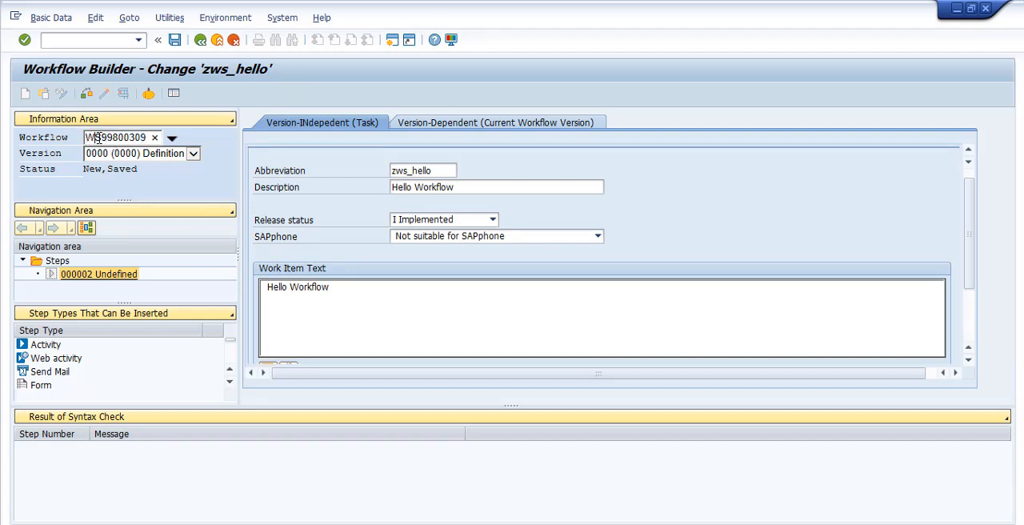
left_click_drag(102, 138, 94, 138)
double_click(93, 137)
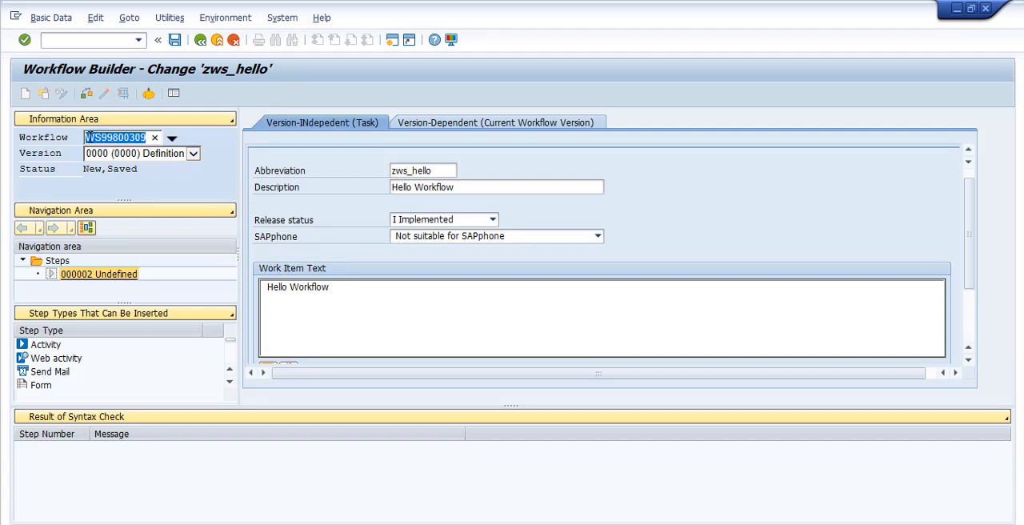
left_click(99, 137)
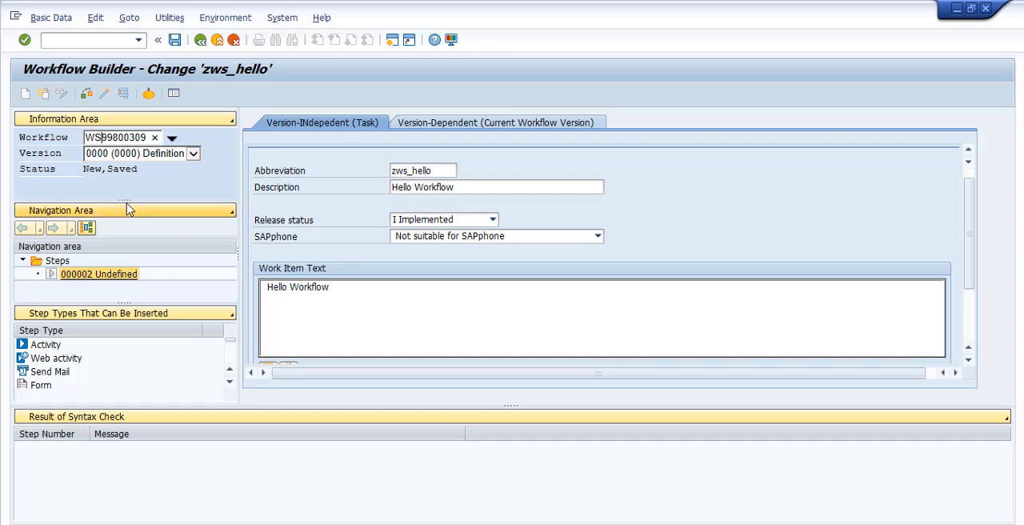
left_click_drag(102, 138, 149, 138)
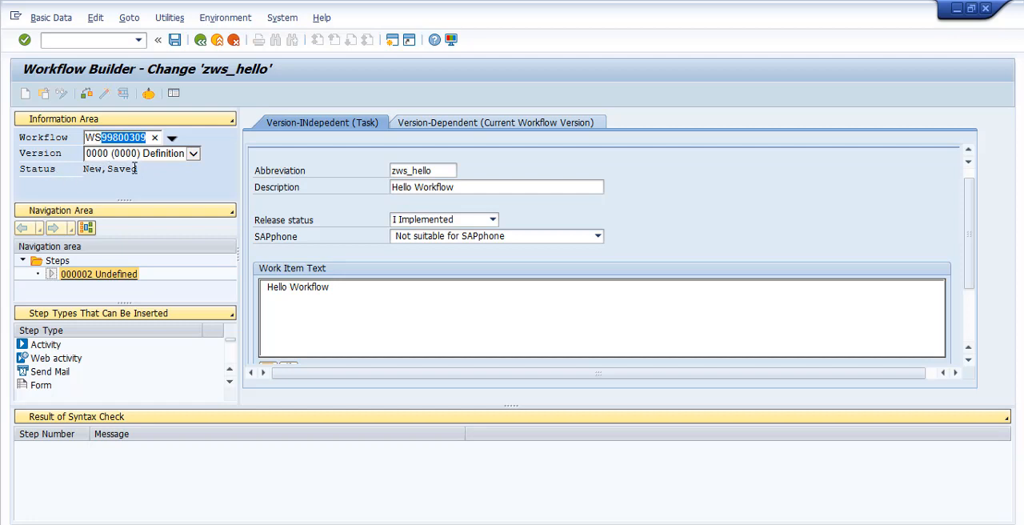
Activate the workflow from the graphical model and read the explanation of the resulting syntax check message
left_click(203, 42)
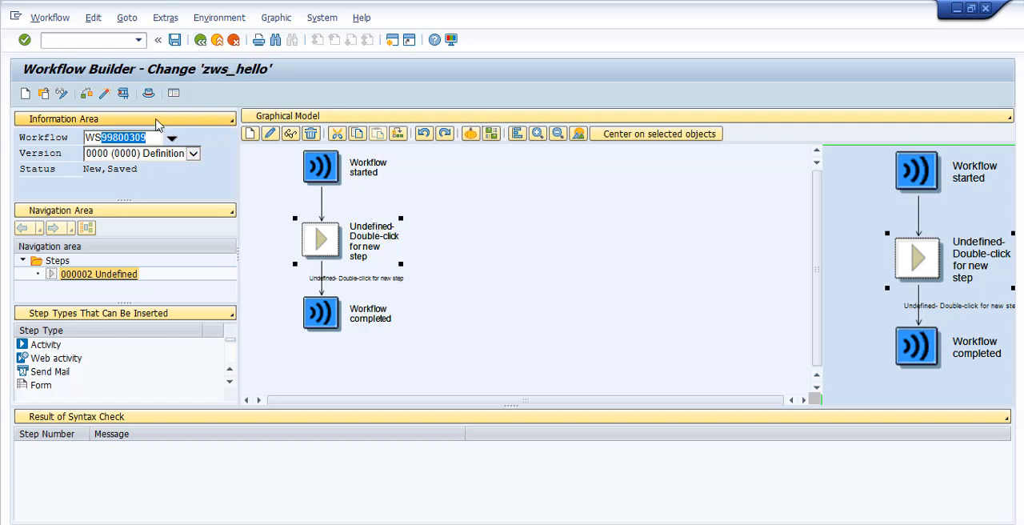
left_click(104, 94)
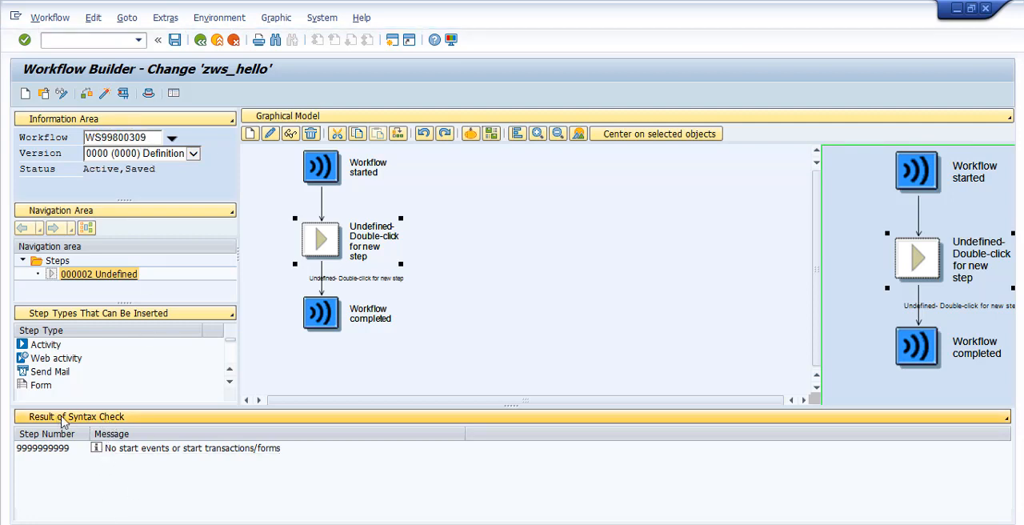
left_click(132, 453)
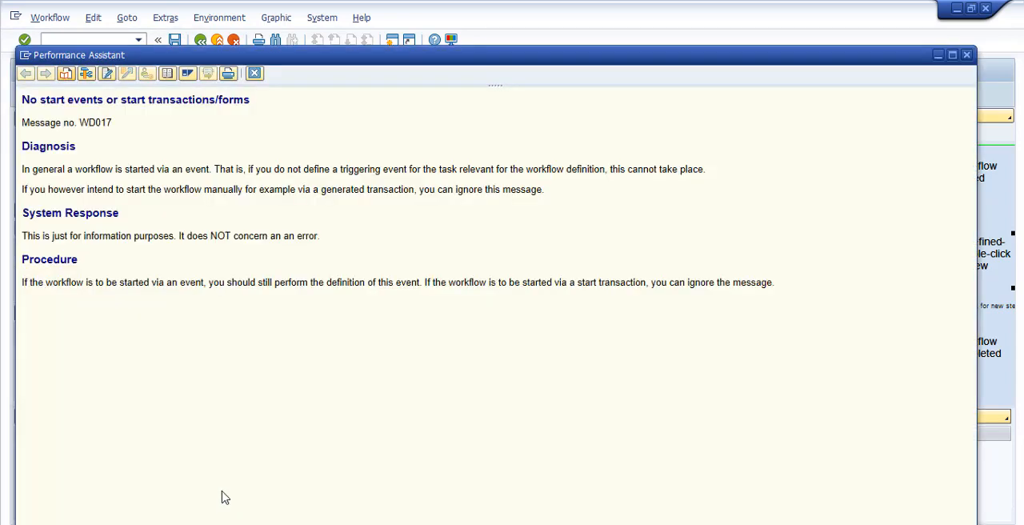
left_click(256, 73)
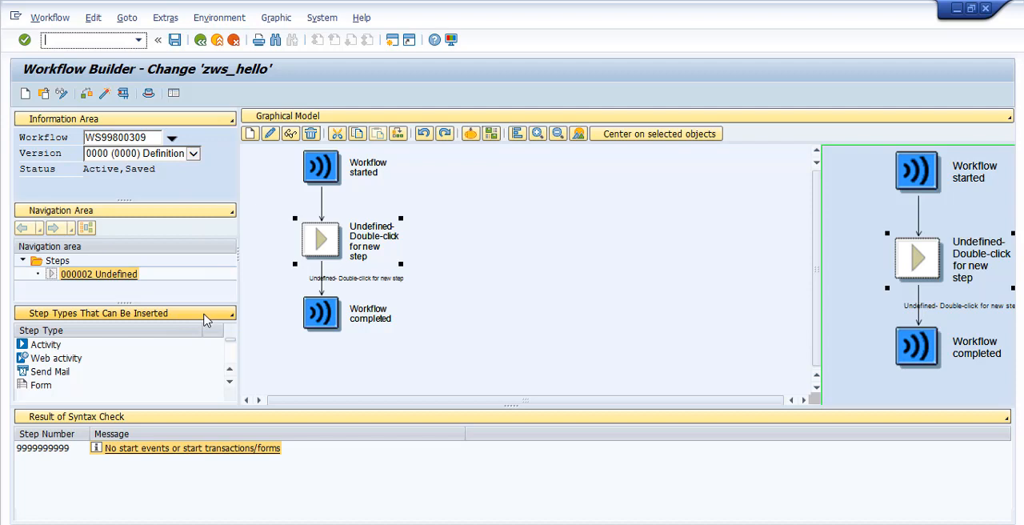
Insert a User Decision step in place of the undefined step and title it "Do you approve?"
left_click(230, 383)
left_click(230, 384)
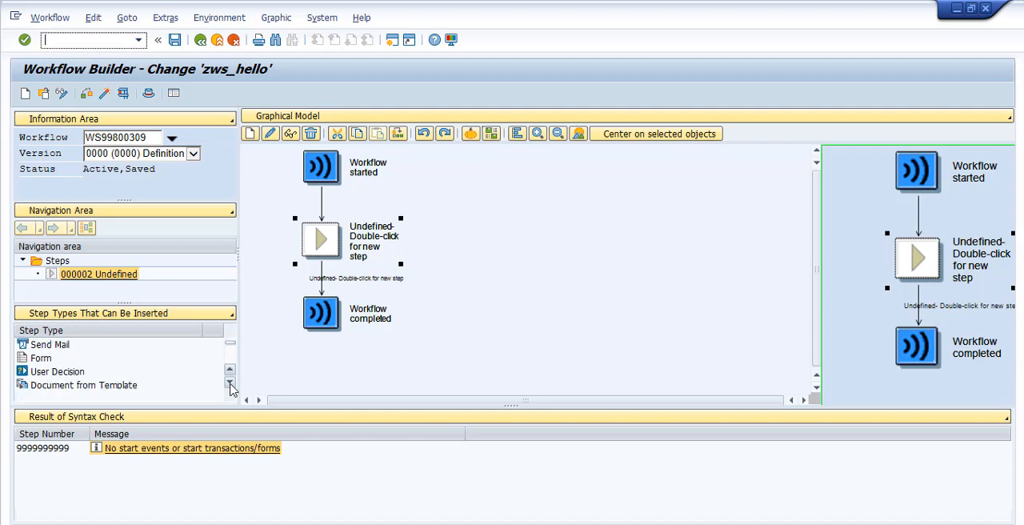
left_click(230, 383)
left_click(58, 358)
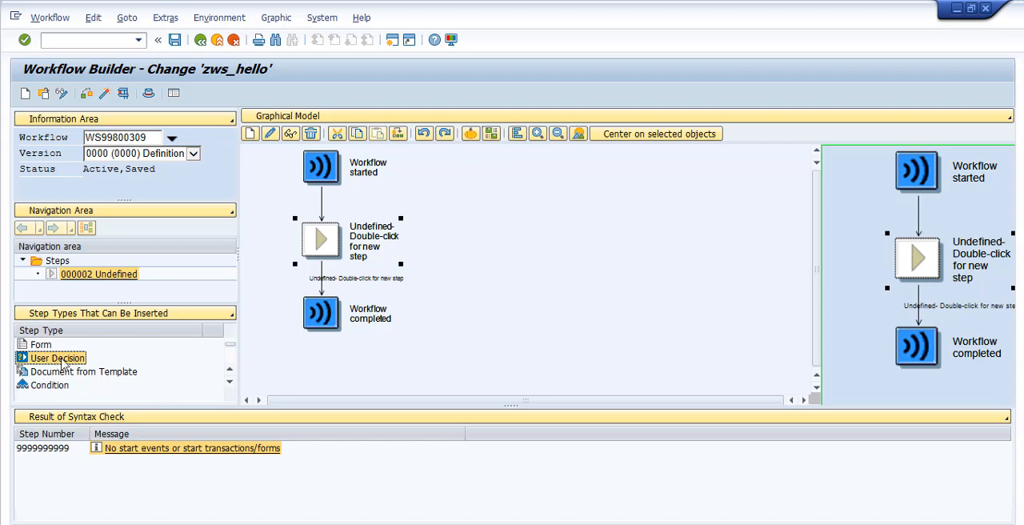
left_click_drag(59, 364, 326, 244)
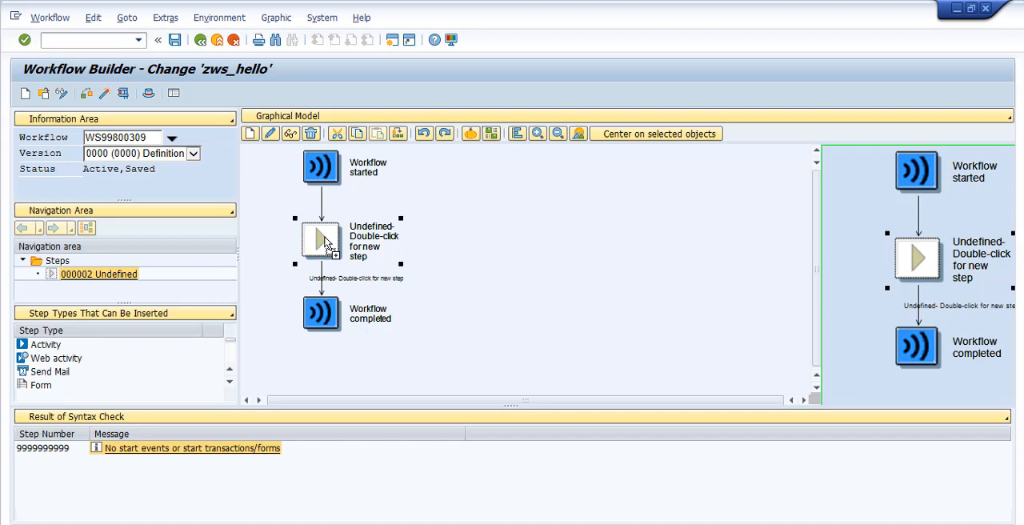
left_click_drag(325, 244, 325, 242)
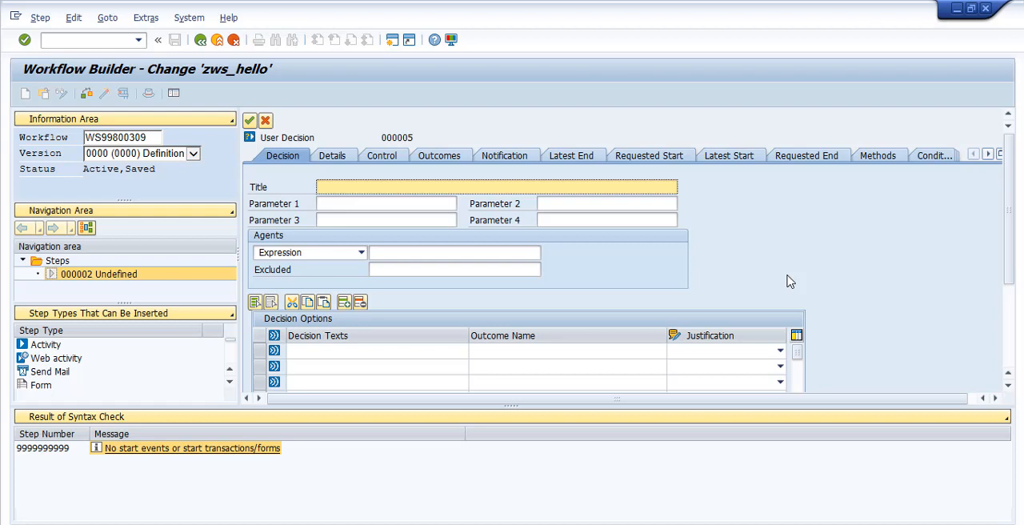
type("Do you approve?")
left_click(370, 203)
left_click(370, 219)
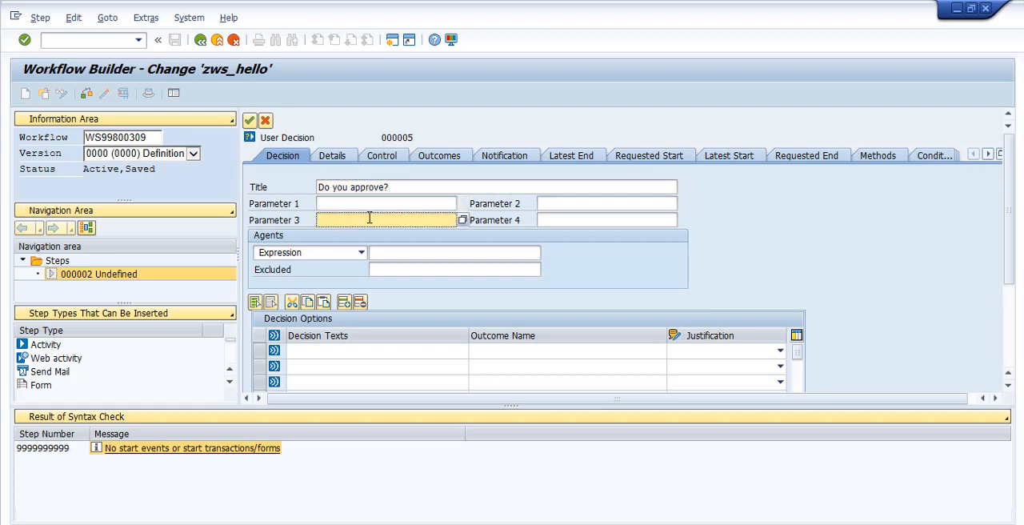
left_click(560, 203)
left_click(563, 218)
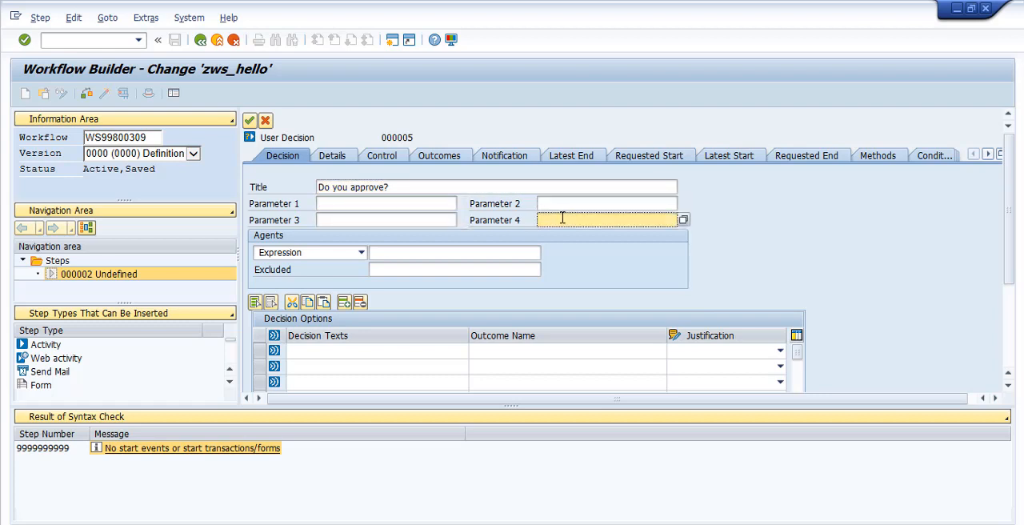
left_click(413, 186)
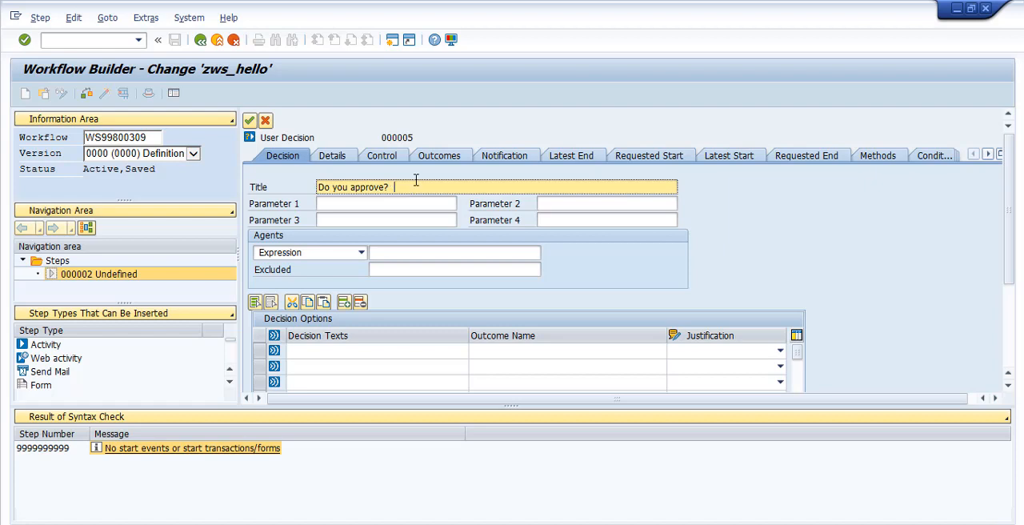
type("&1")
key("BackSpace")
key("BackSpace")
Assign the decision to an agent of type User and enter USER02
left_click(305, 253)
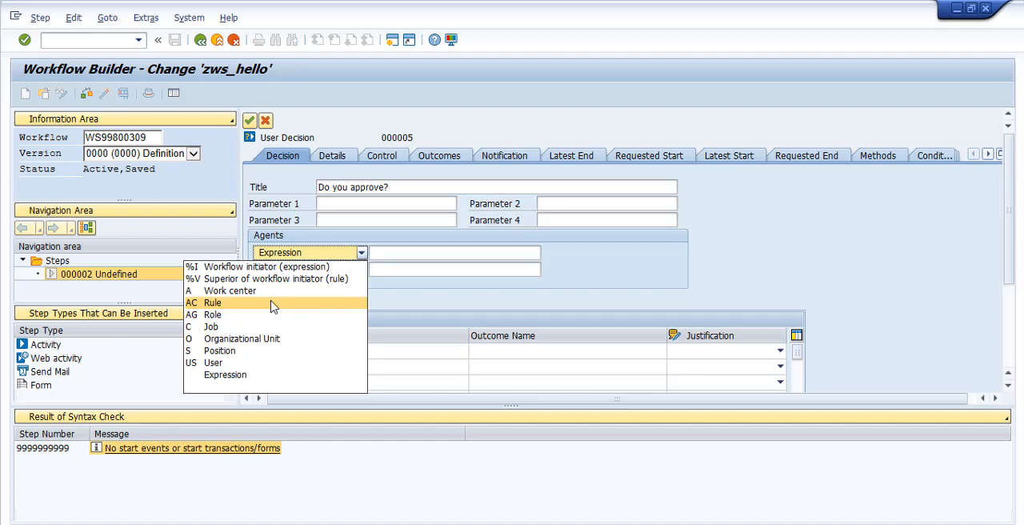
left_click(261, 364)
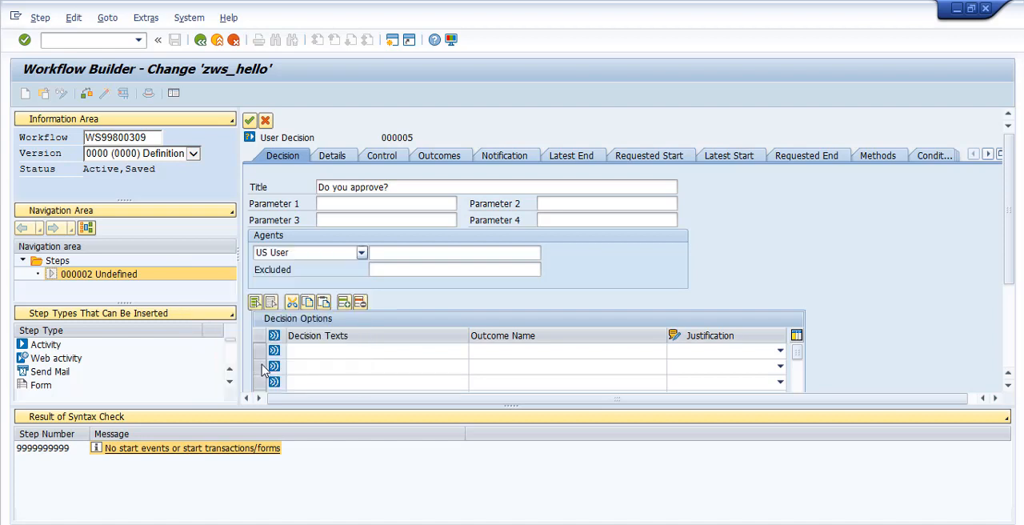
left_click(419, 252)
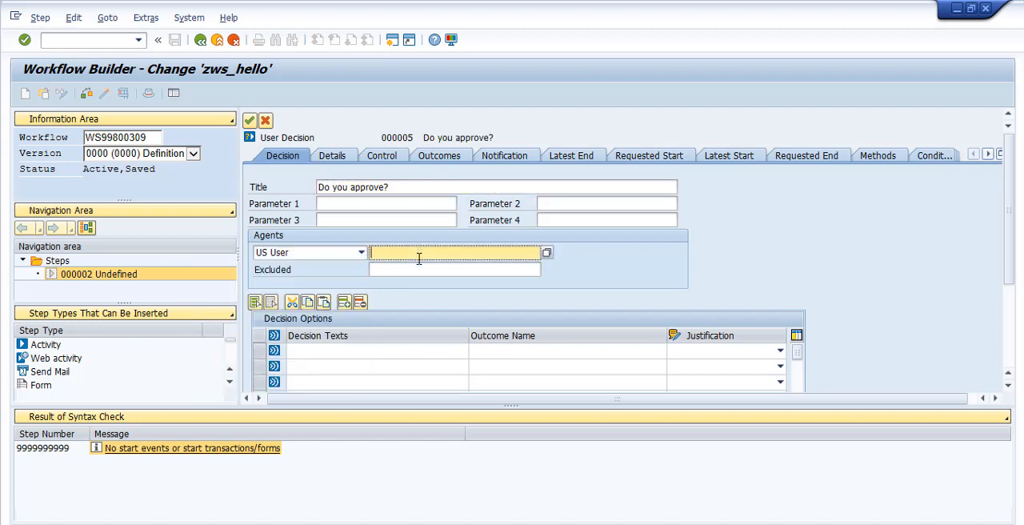
type("USER02")
Enter Yes and No as the decision texts of the first two decision options
left_click(365, 352)
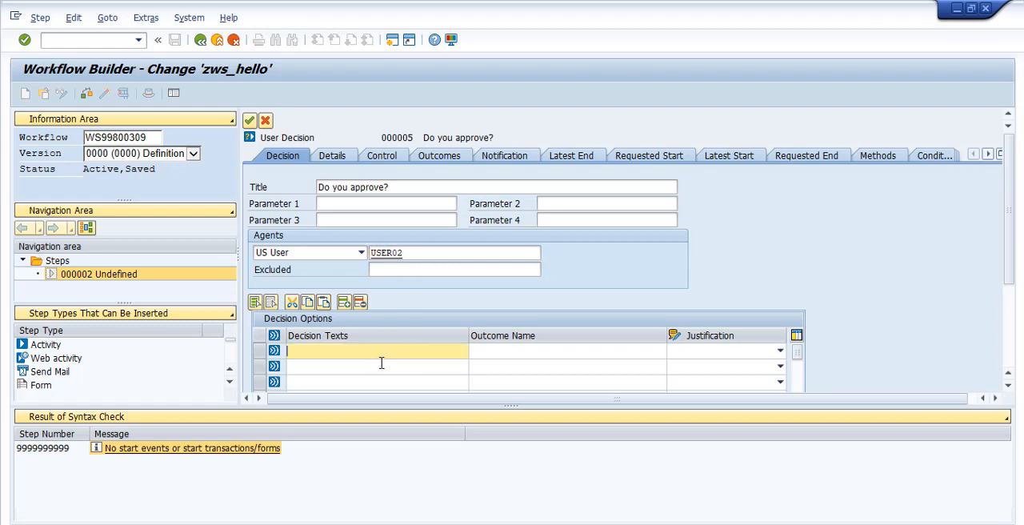
type("Yes")
key("Tab")
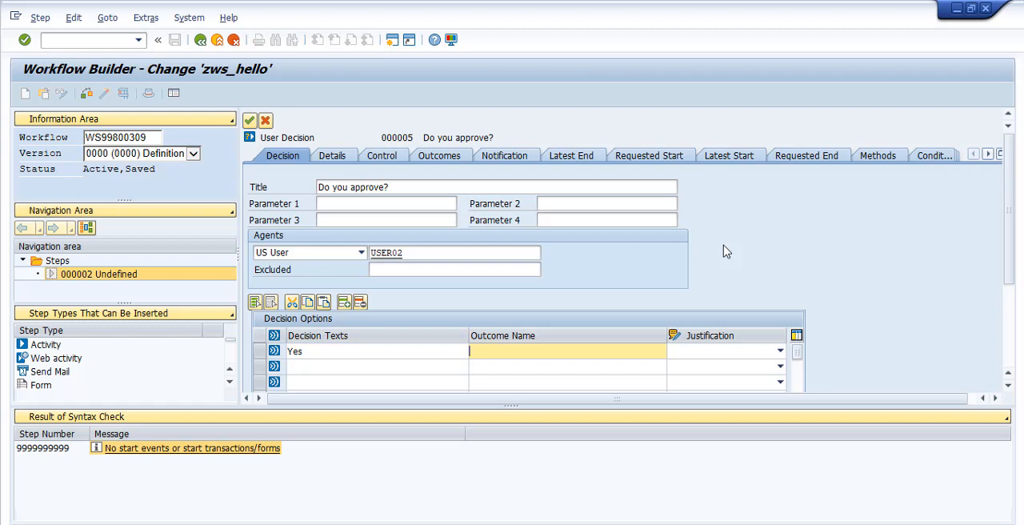
left_click(333, 366)
type("N")
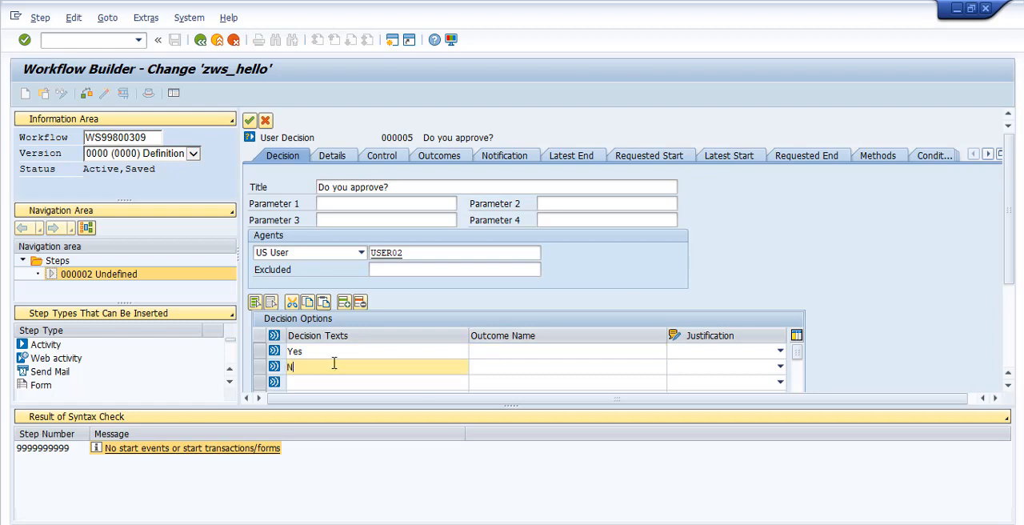
type("o")
Name the outcomes Approved for the Yes option and Rejected for the No option
left_click(481, 350)
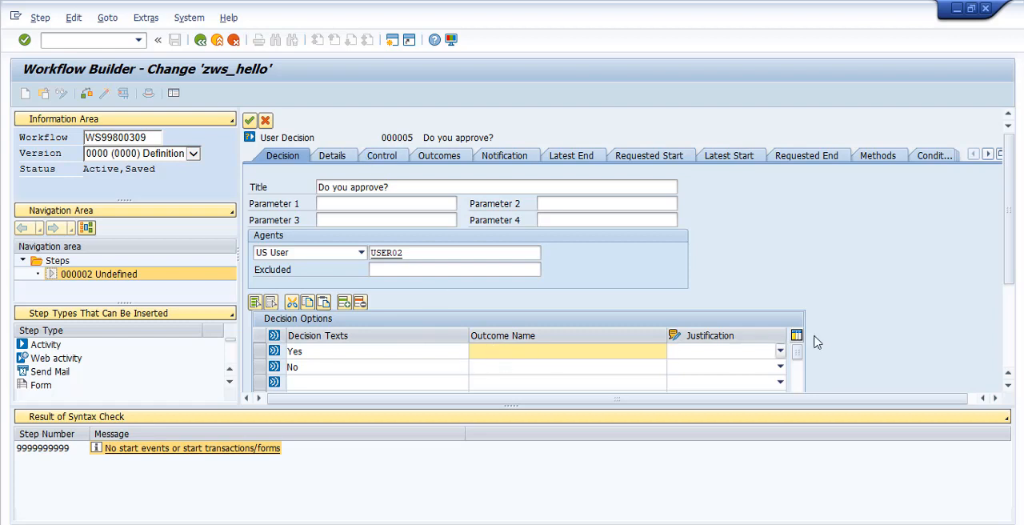
type("Approved")
left_click(563, 364)
type("Rejected")
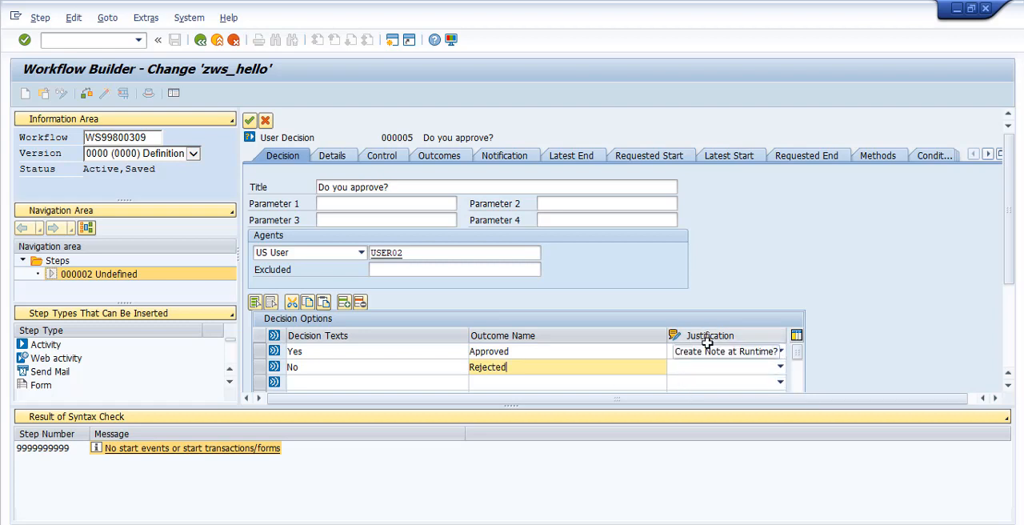
Leave the Yes option's justification empty and set the No option's justification to Mandatory
left_click(732, 353)
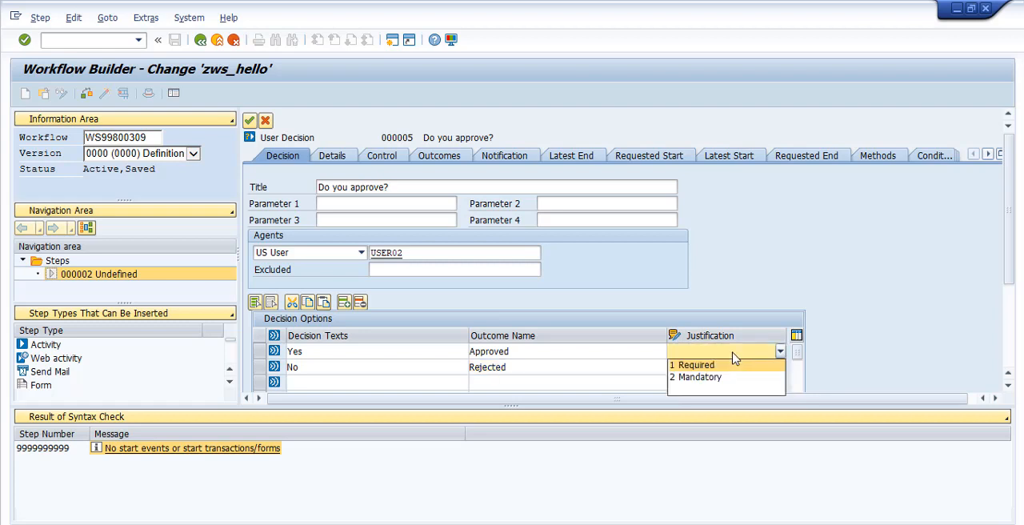
left_click(642, 350)
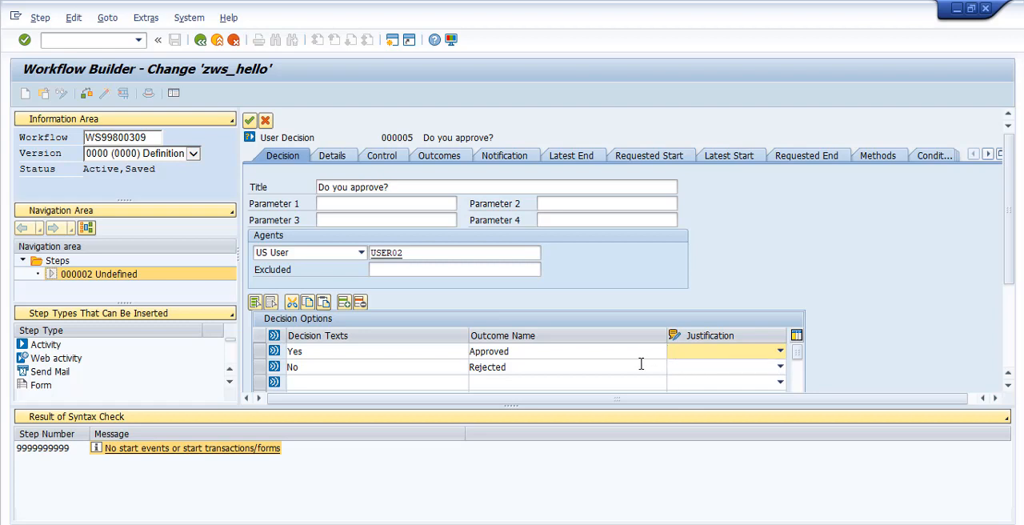
left_click(694, 370)
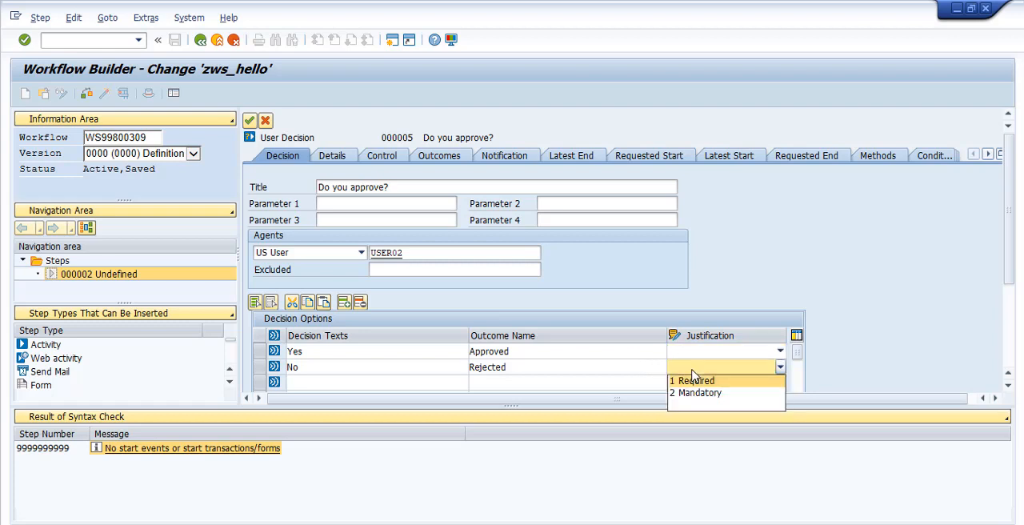
left_click(698, 393)
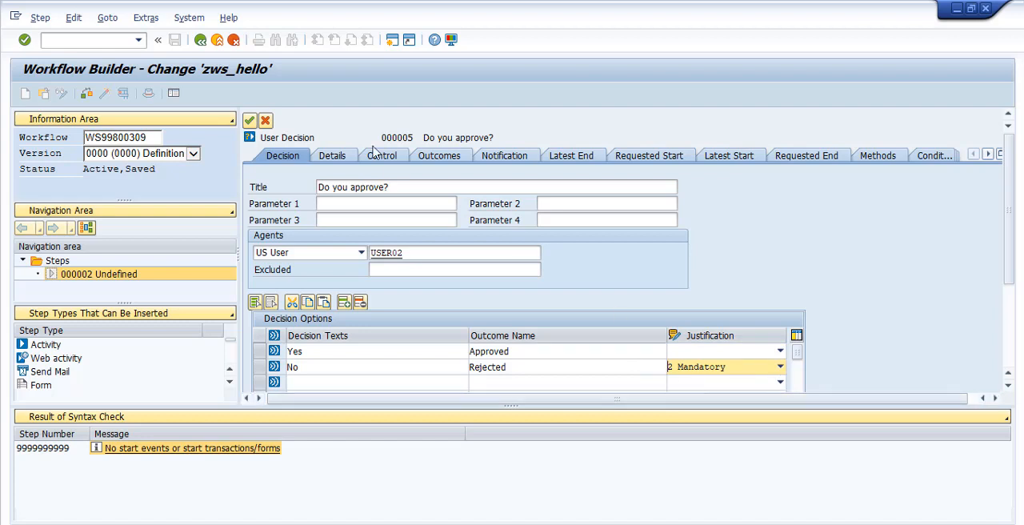
Transfer the user decision to the graphical model, select its Approved branch, and save the workflow
left_click(250, 120)
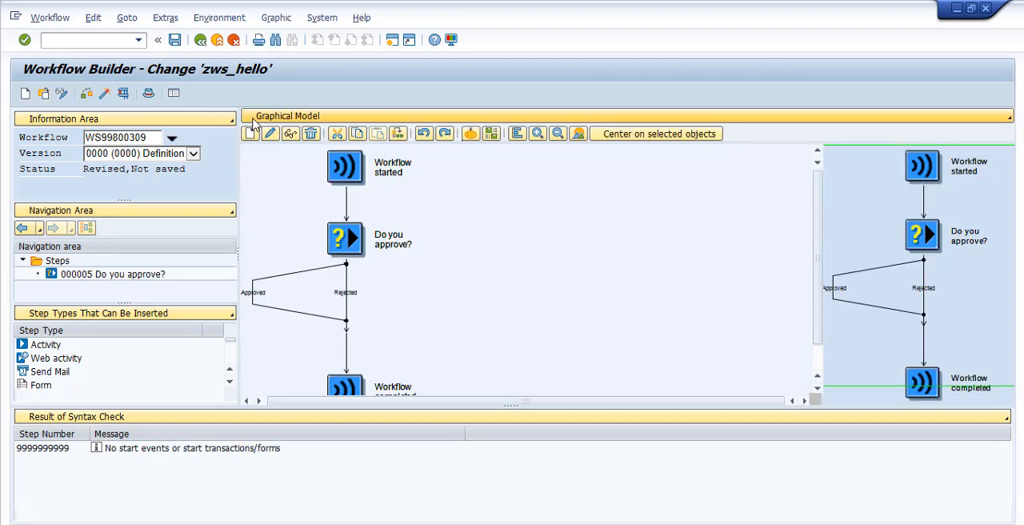
left_click(255, 296)
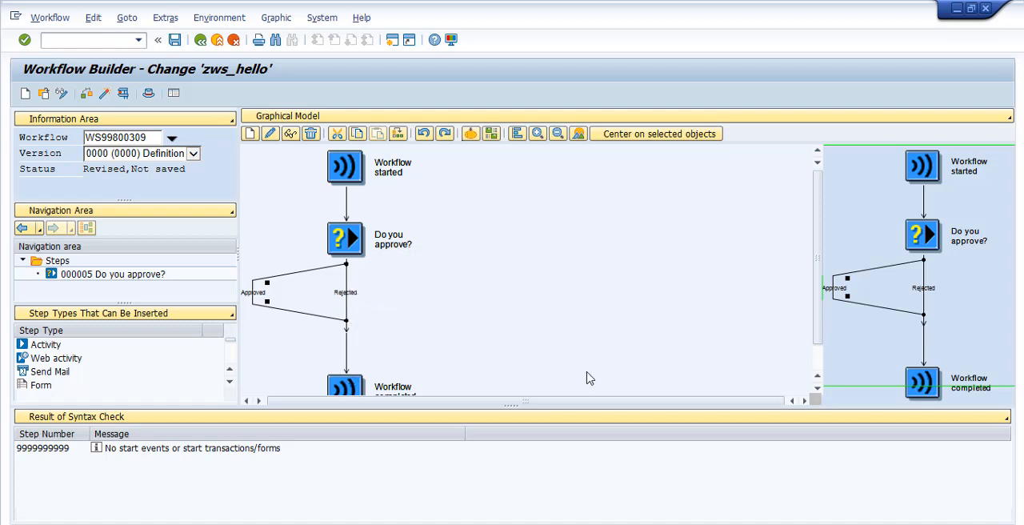
left_click(176, 40)
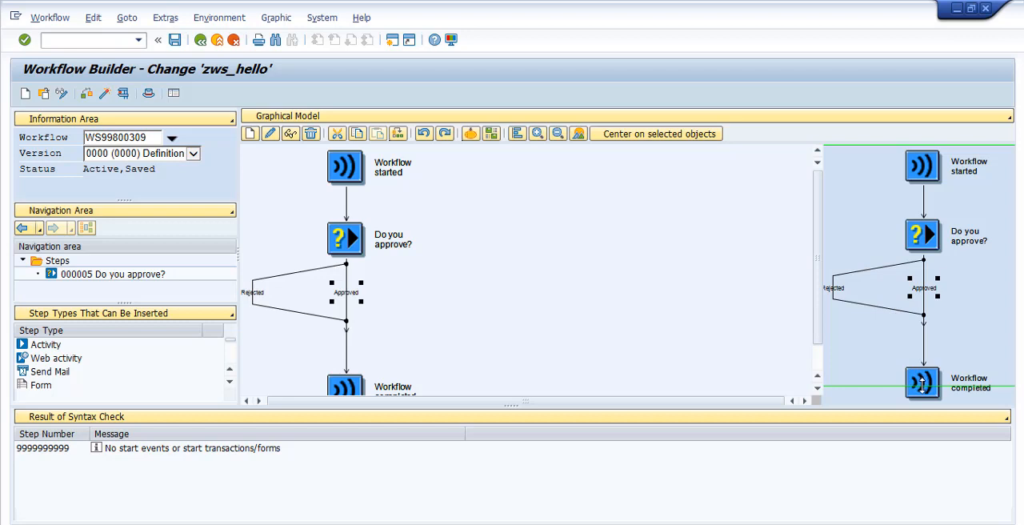
Open the test screen for the zws_hello workflow
left_click_drag(923, 385, 923, 362)
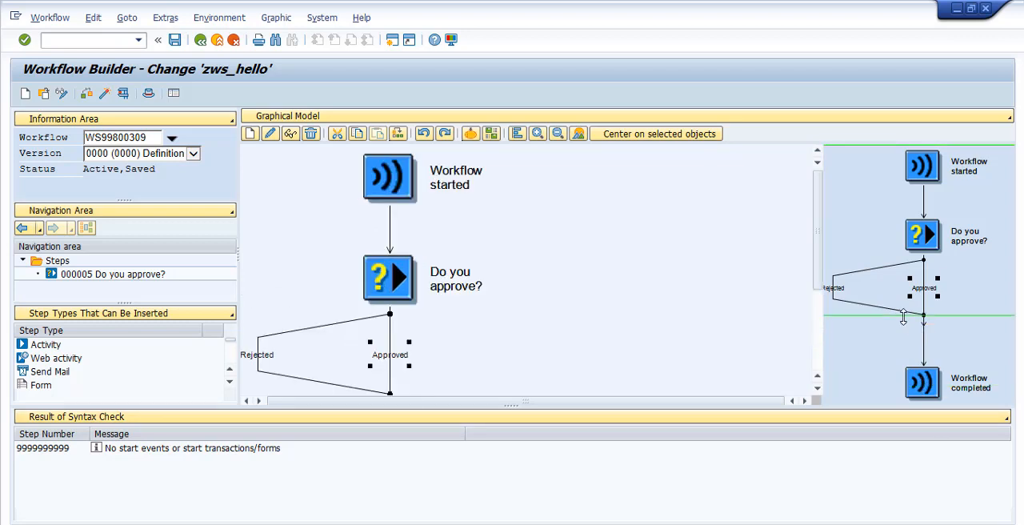
left_click_drag(904, 316, 903, 286)
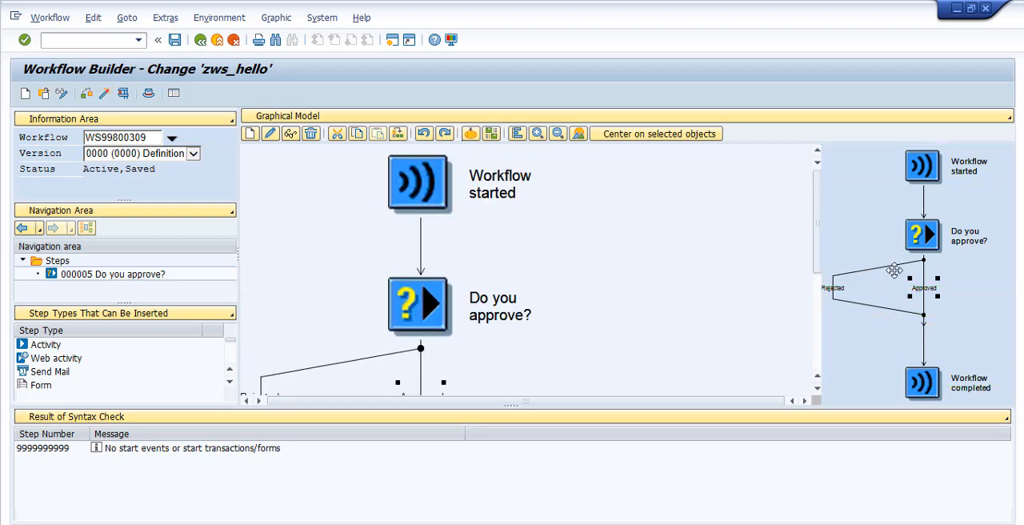
left_click_drag(895, 250, 892, 217)
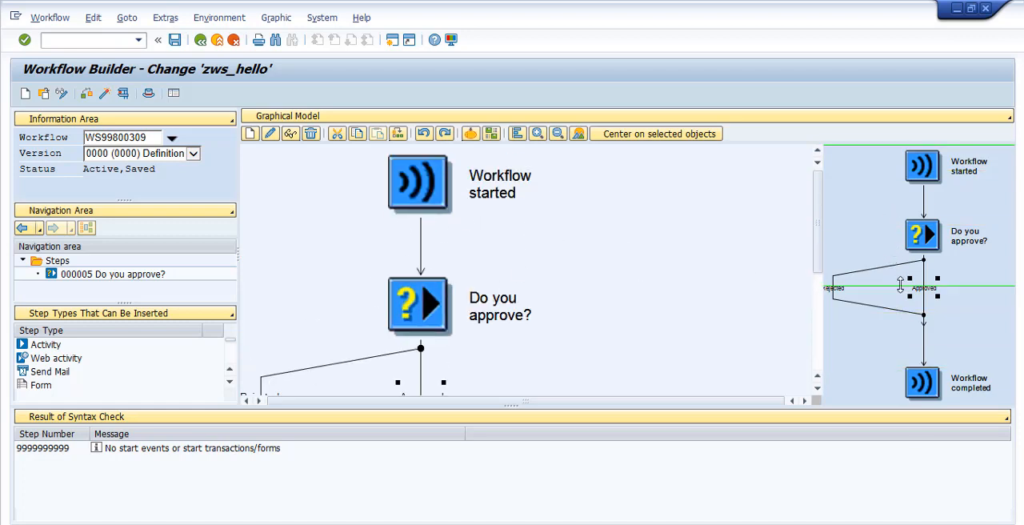
left_click_drag(897, 285, 908, 353)
left_click_drag(889, 275, 873, 158)
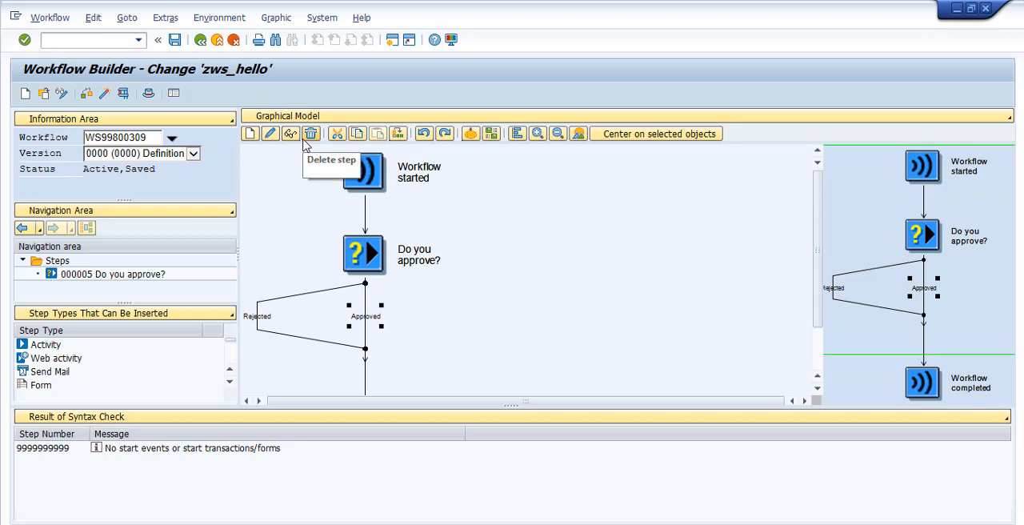
left_click(122, 94)
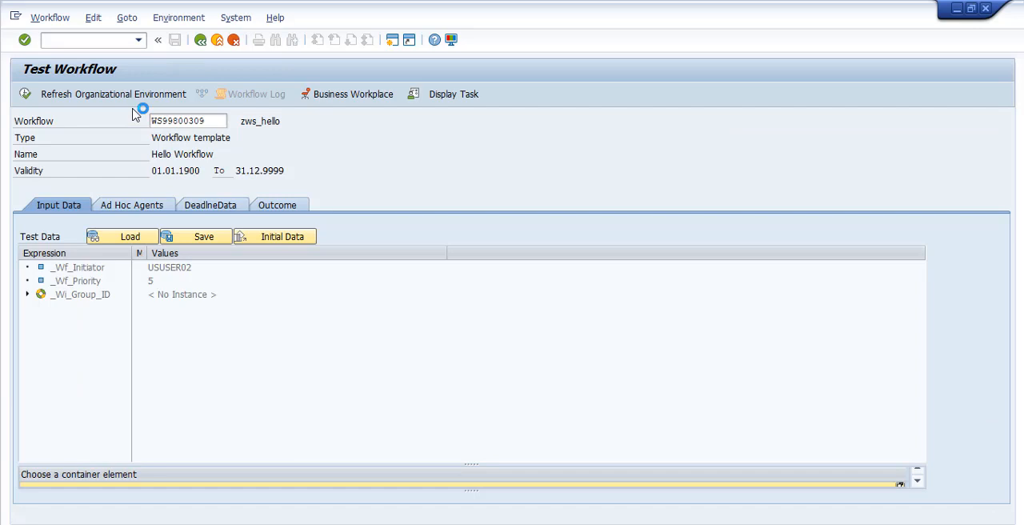
Execute the zws_hello test workflow and choose No for the "Do you approve?" decision
left_click(25, 95)
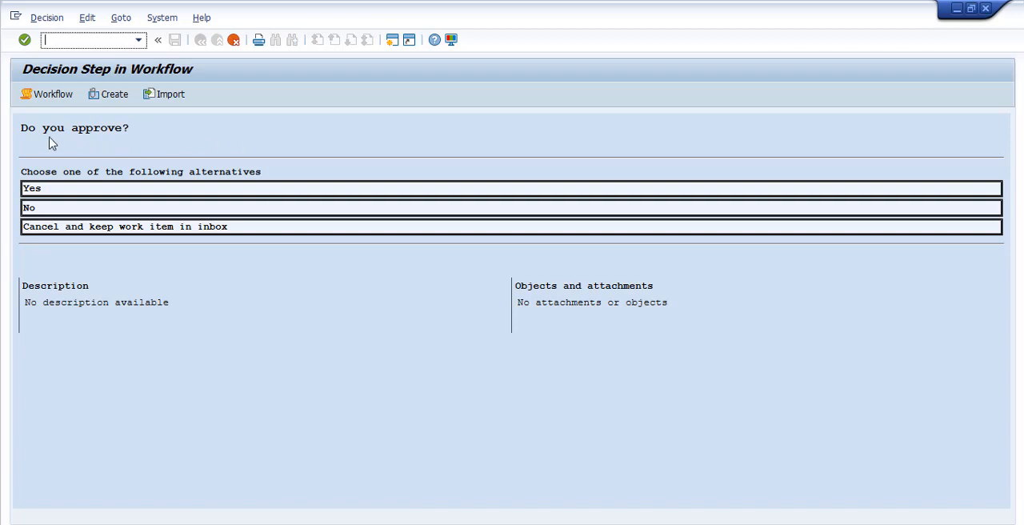
left_click_drag(22, 130, 131, 130)
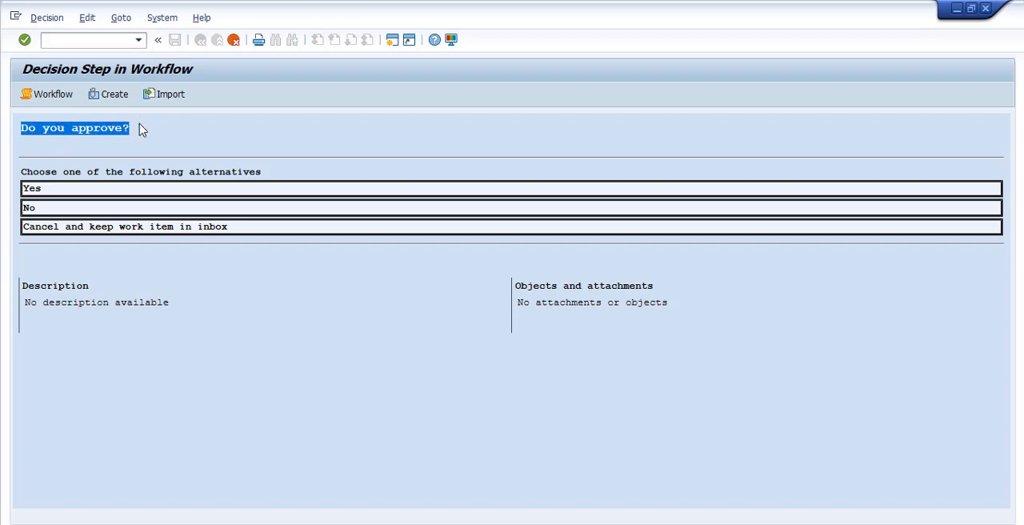
left_click_drag(23, 170, 253, 170)
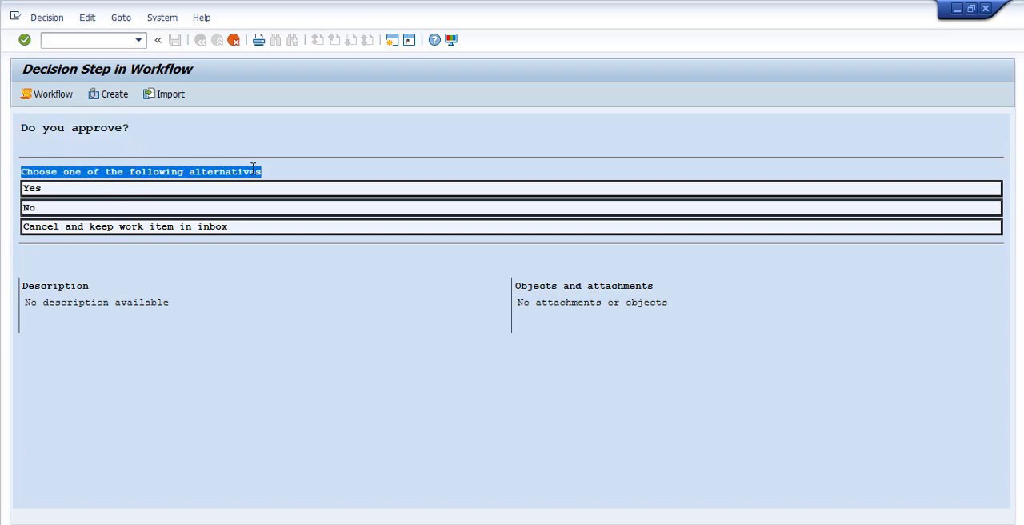
left_click(80, 210)
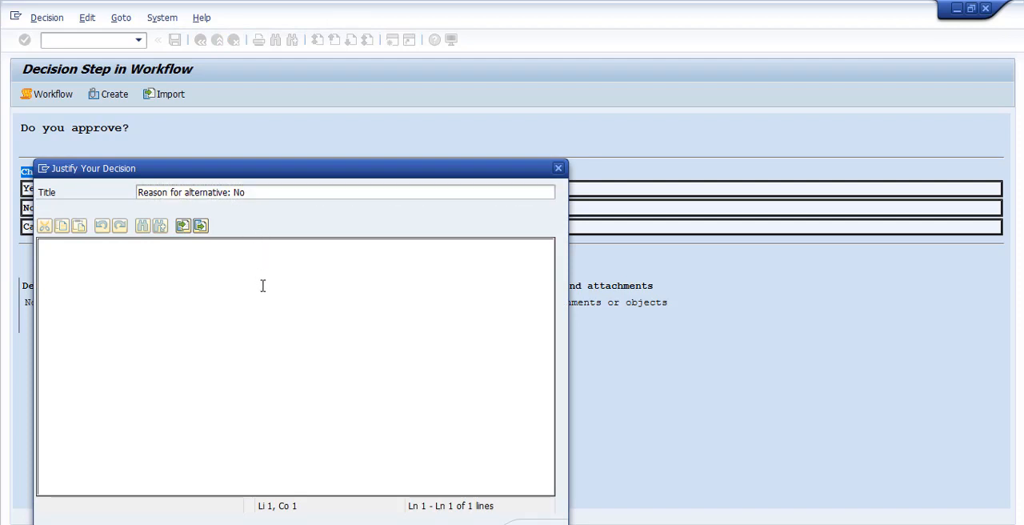
Enter "Cuz I said so!" as the justification for the No decision, keep its title, and submit it
type("Cuz I sai")
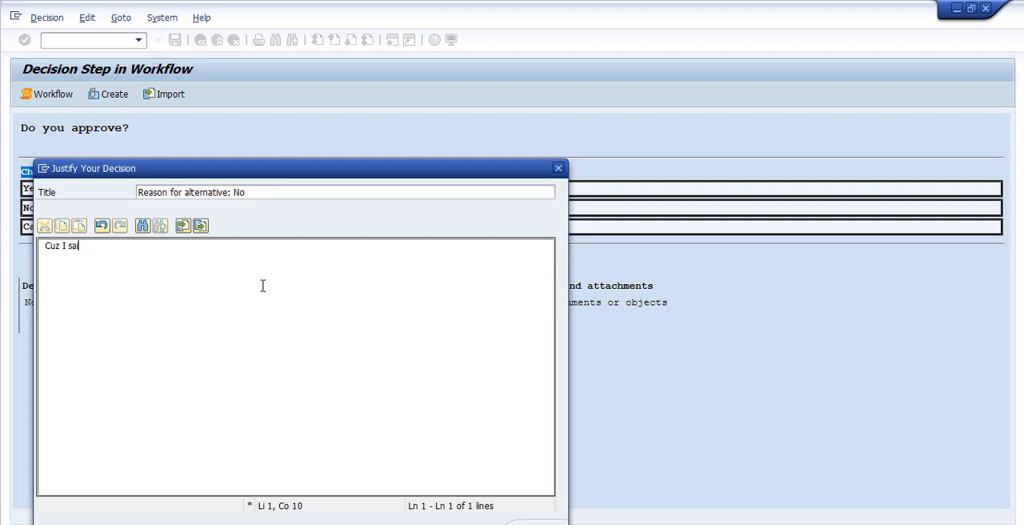
type("d so!")
left_click(280, 192)
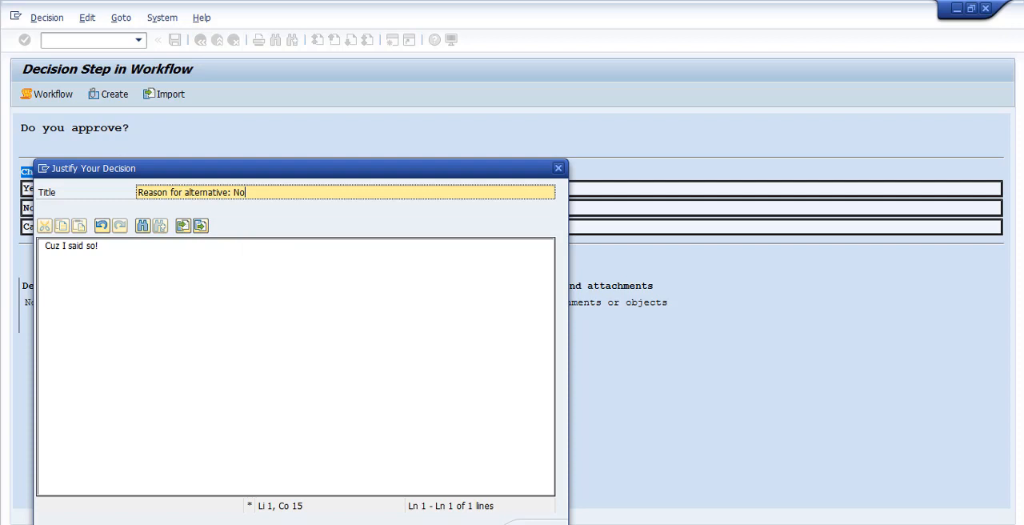
left_click(534, 524)
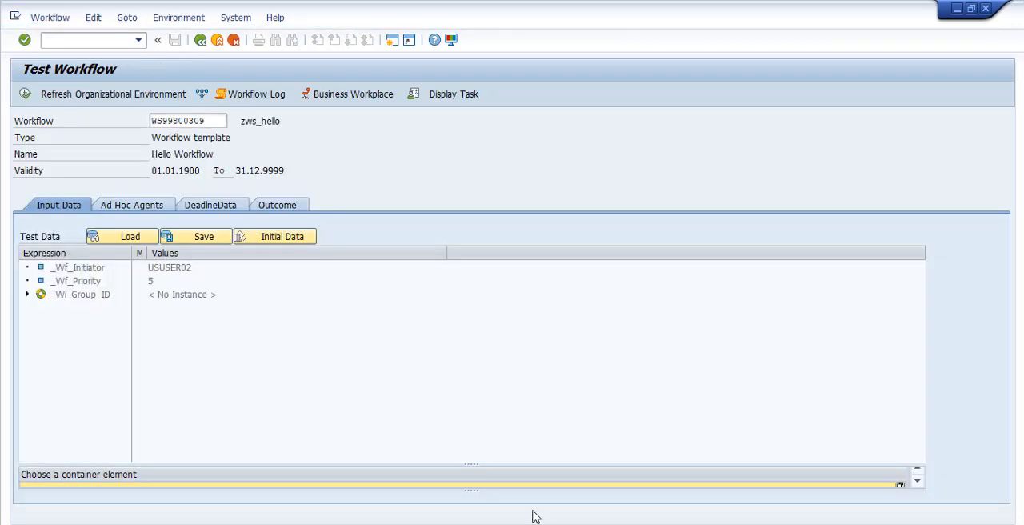
Open the test run's workflow log in the view with technical details and expand all its steps
left_click(259, 98)
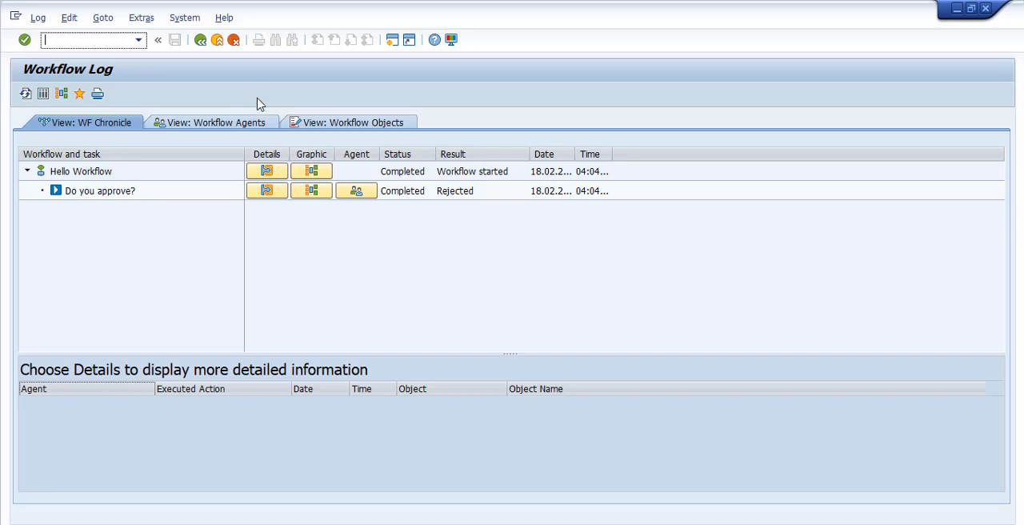
left_click(94, 175)
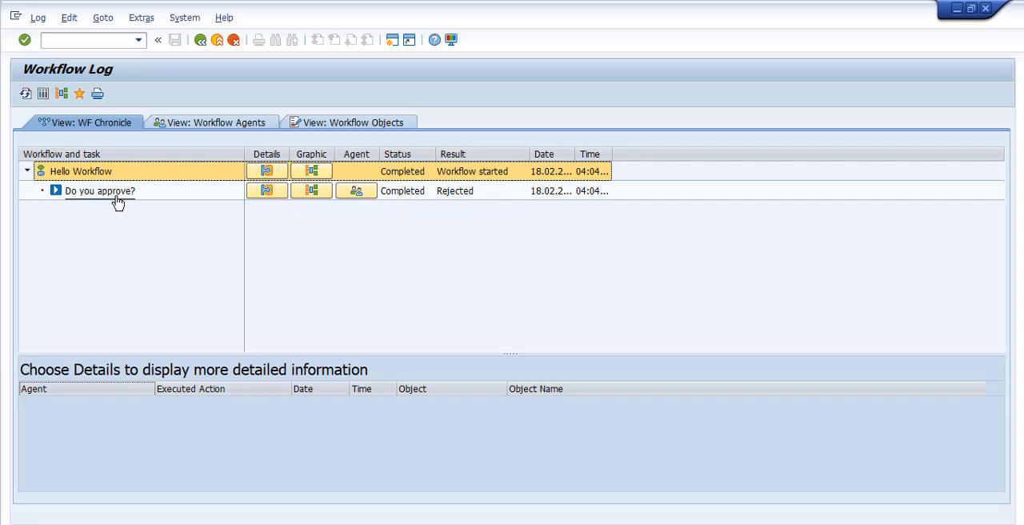
left_click(44, 96)
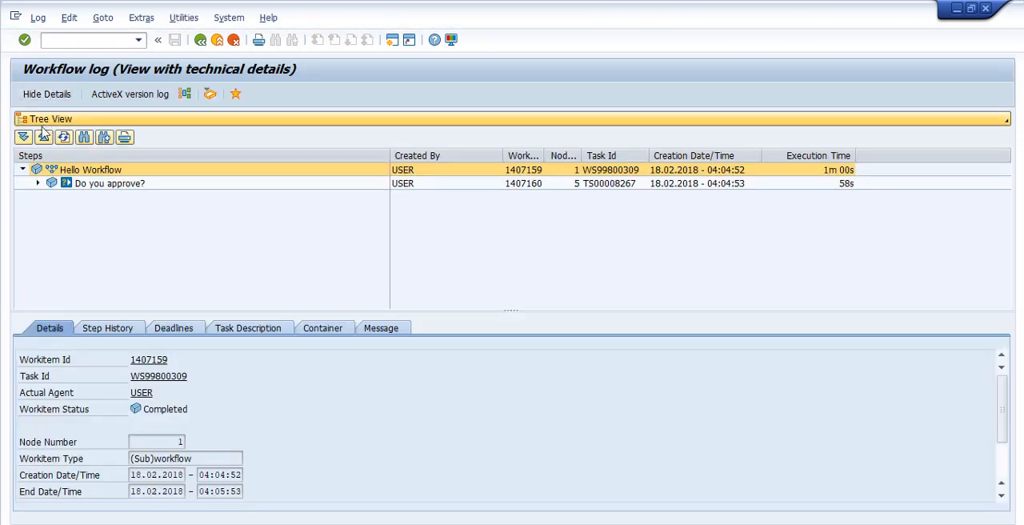
left_click(26, 140)
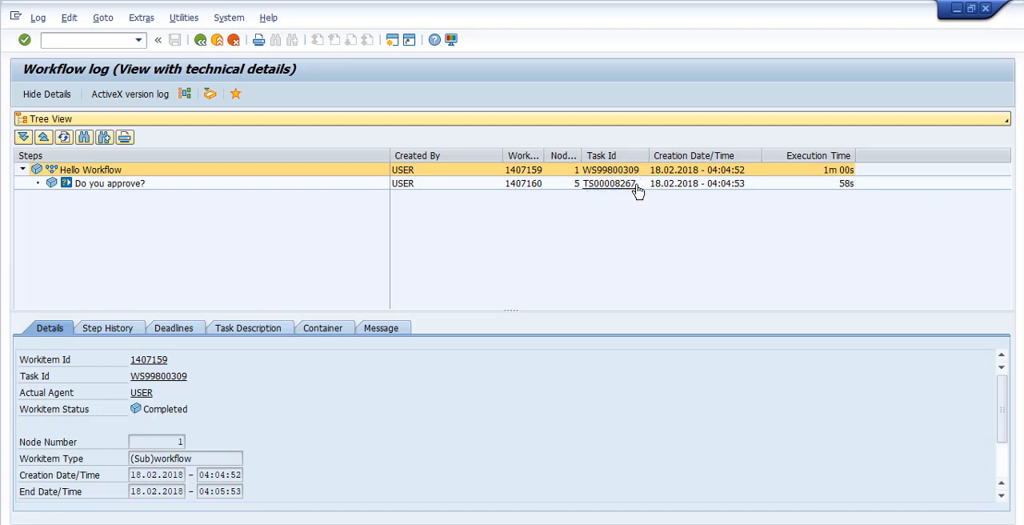
Examine the message text of the "Do you approve?" step and of the Hello Workflow item
left_click(100, 189)
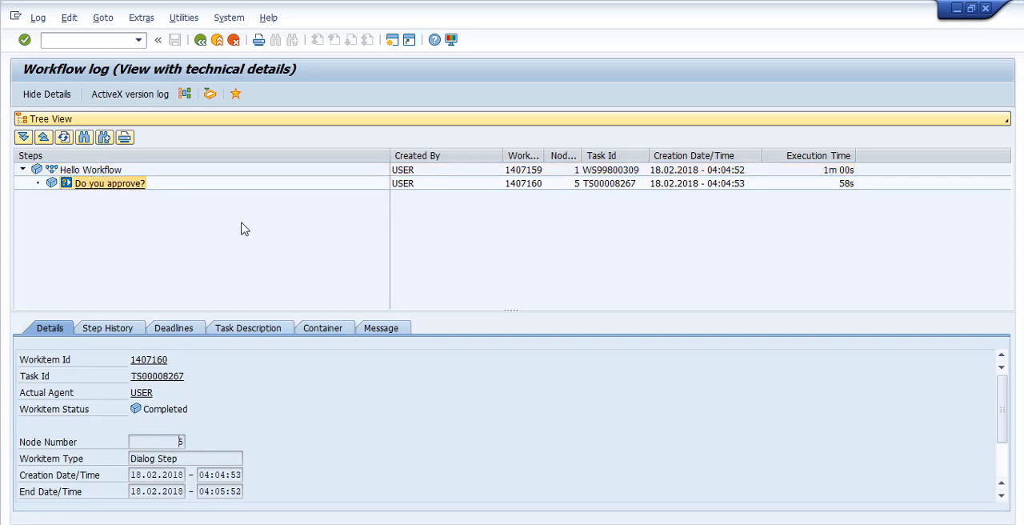
left_click(392, 328)
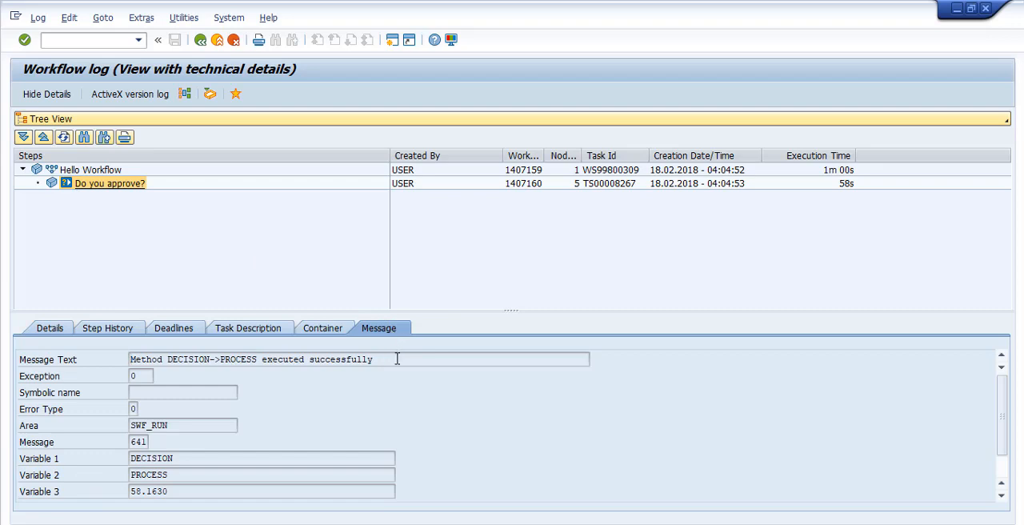
left_click_drag(397, 360, 125, 360)
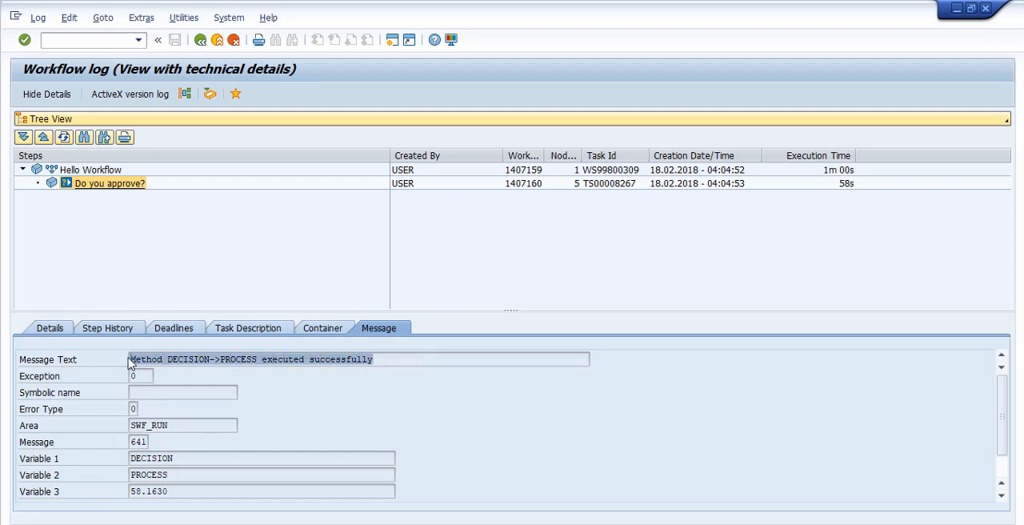
left_click(112, 170)
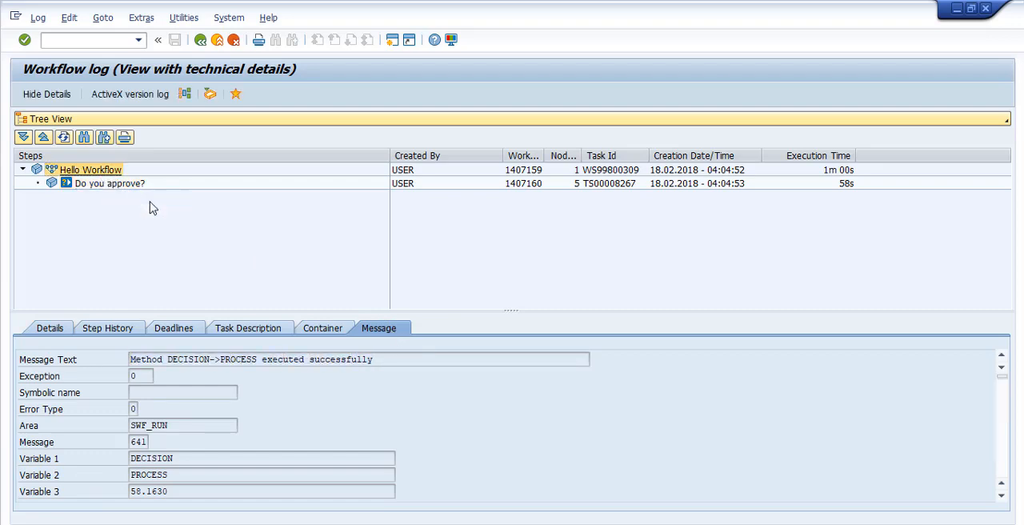
left_click_drag(264, 360, 114, 365)
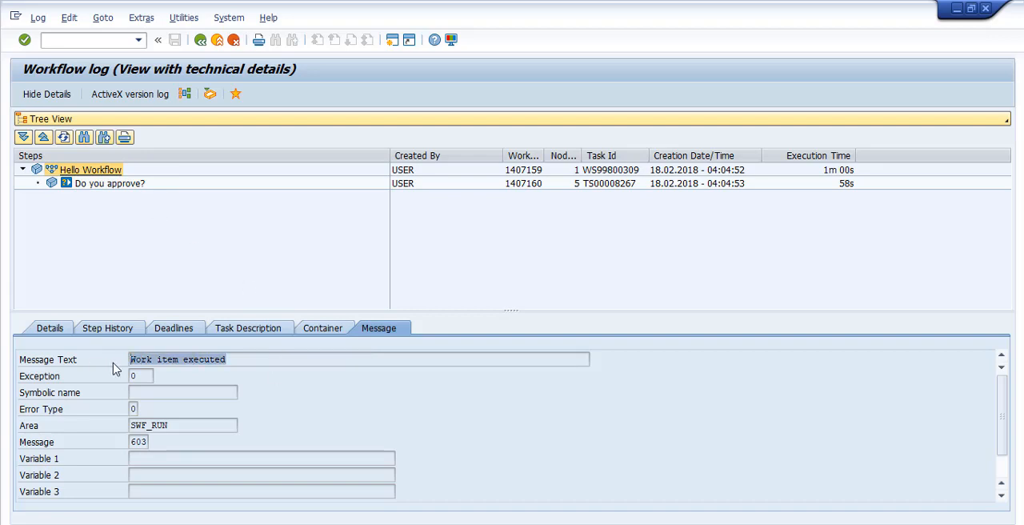
Review the Hello Workflow item's container, task description, deadlines, step history and details
left_click(324, 332)
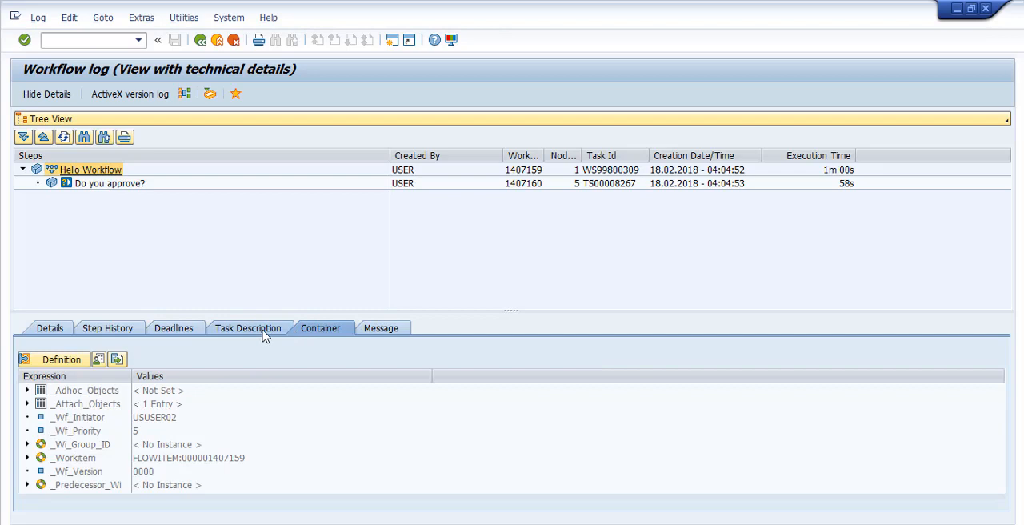
left_click(238, 331)
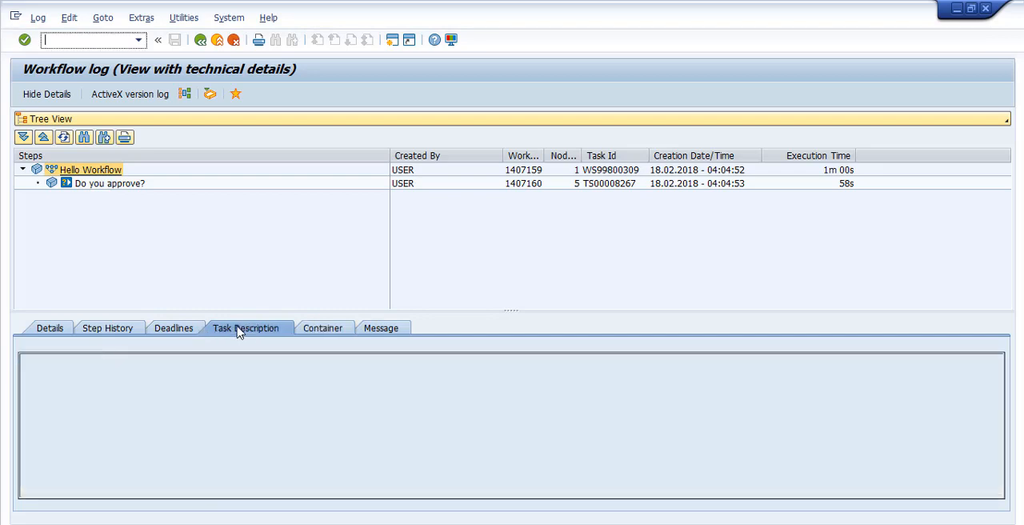
left_click(174, 329)
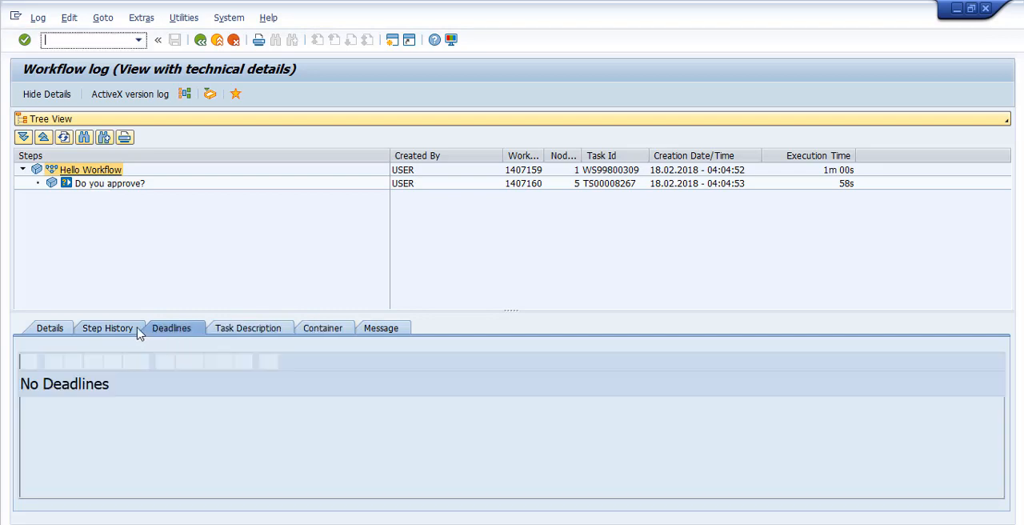
left_click(110, 332)
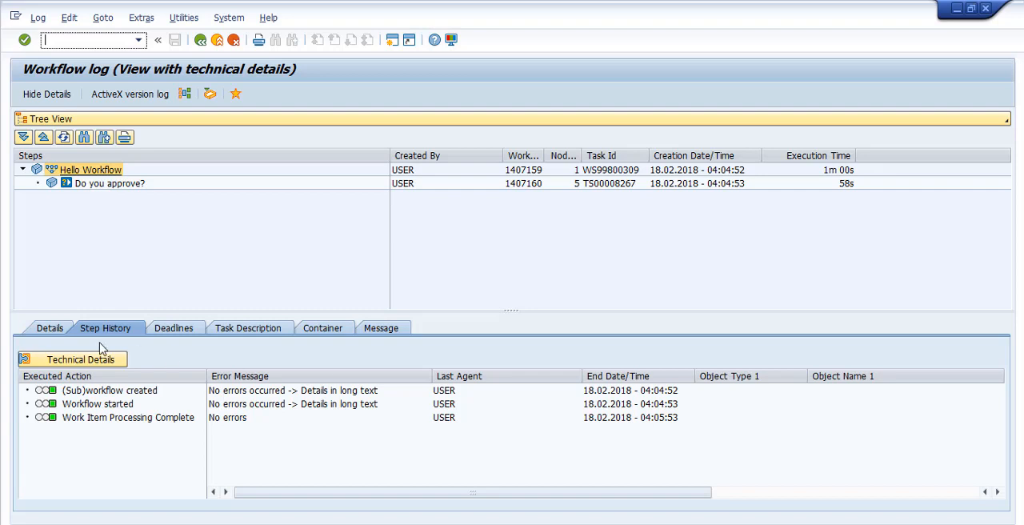
left_click(52, 329)
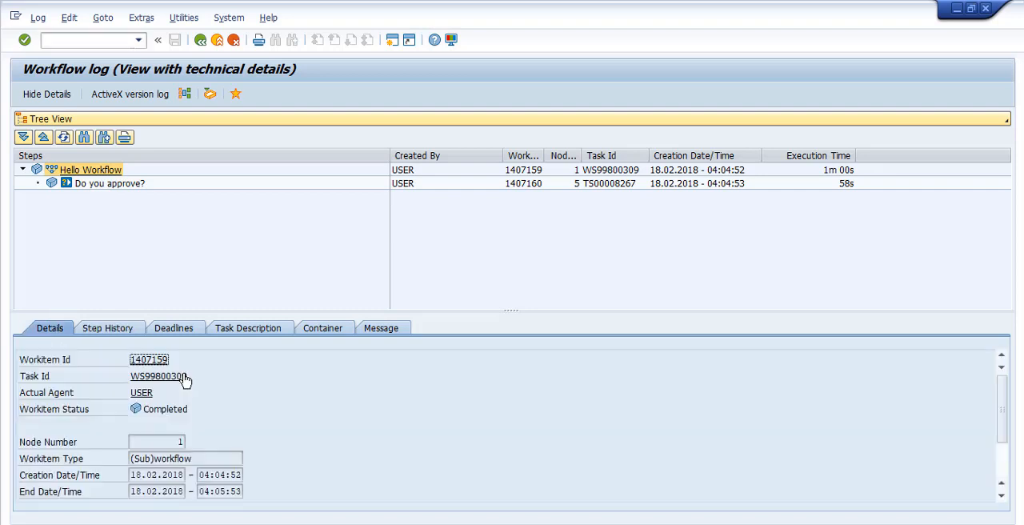
Display the graphical workflow log to examine the path the run took, and return to the Workflow Builder
left_click(141, 95)
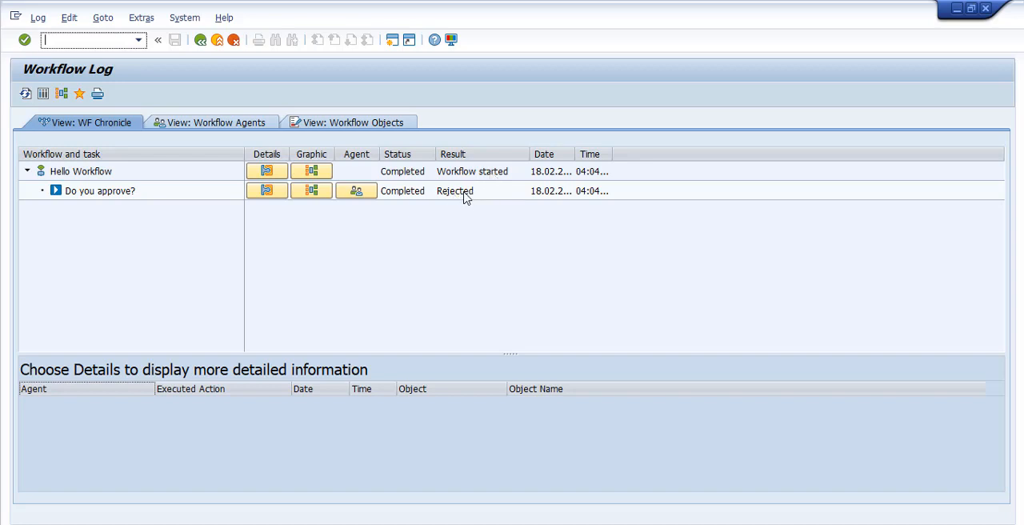
left_click(66, 95)
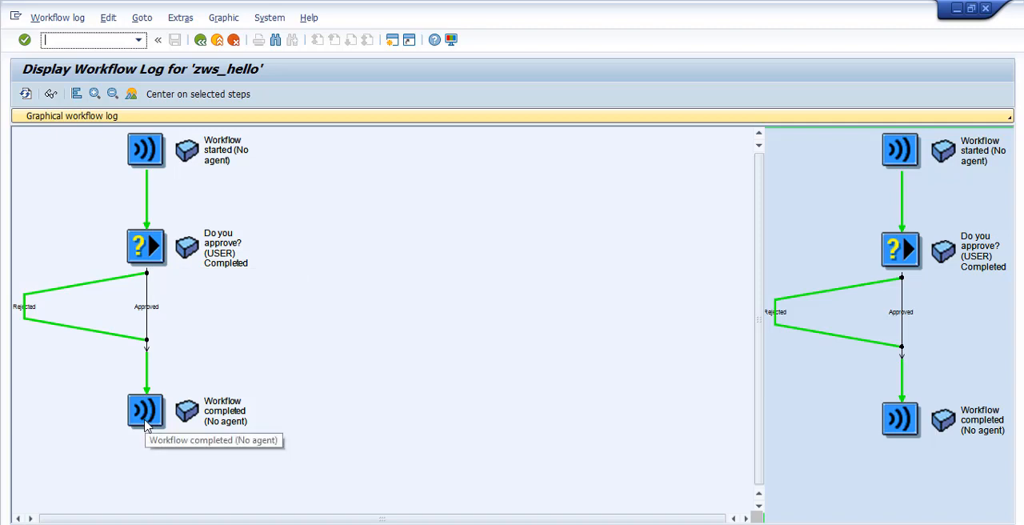
left_click(201, 44)
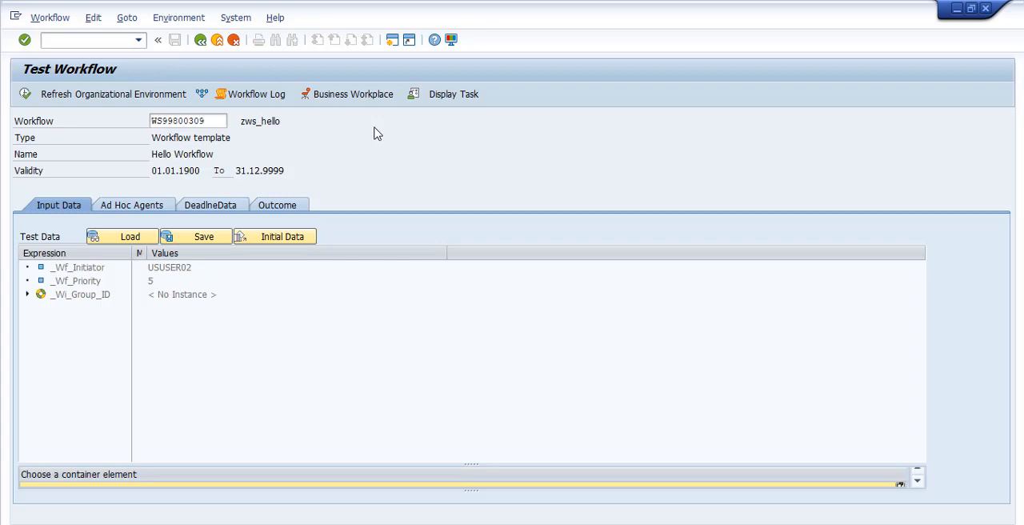
left_click(201, 42)
left_click(201, 42)
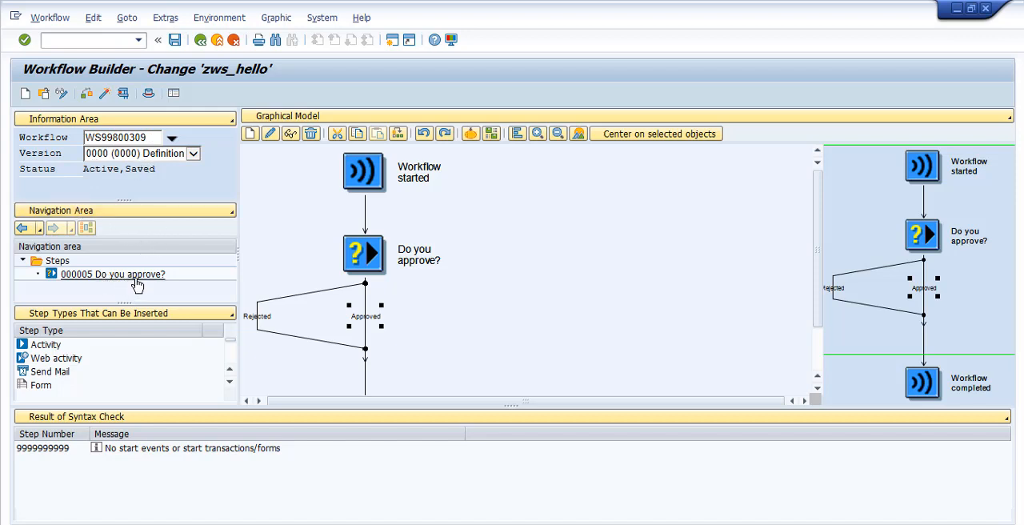
Show the Workflow Container in place of the insertable step types and save the workflow
left_click(199, 319)
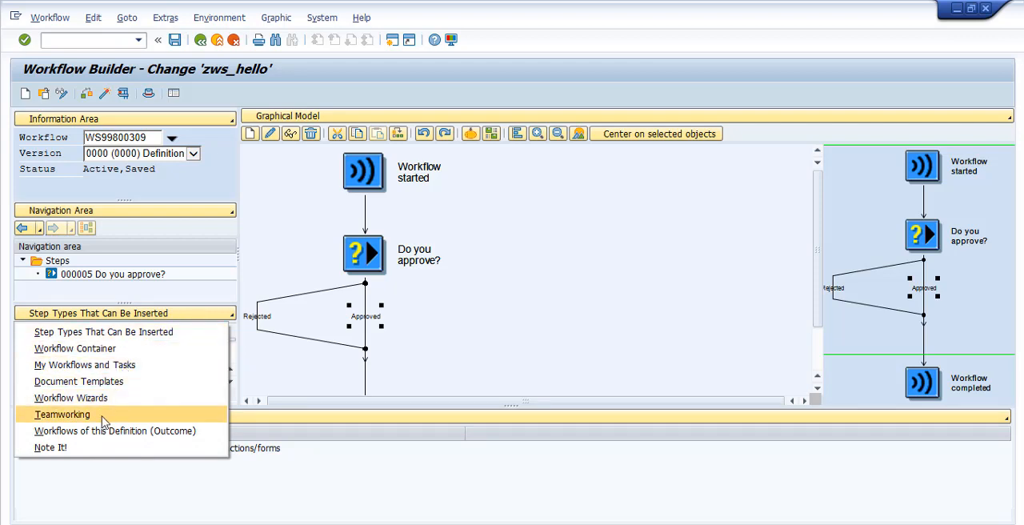
left_click(152, 332)
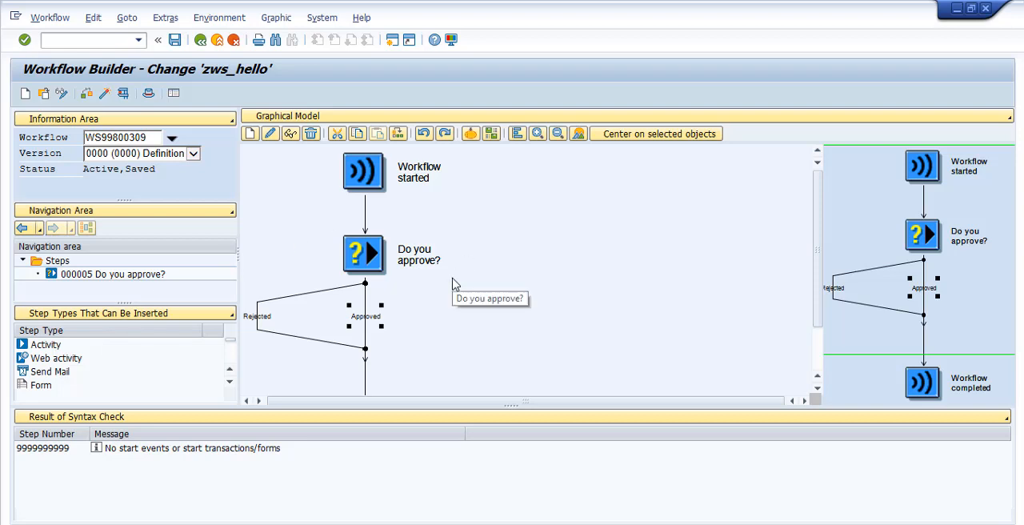
left_click(197, 317)
left_click(192, 347)
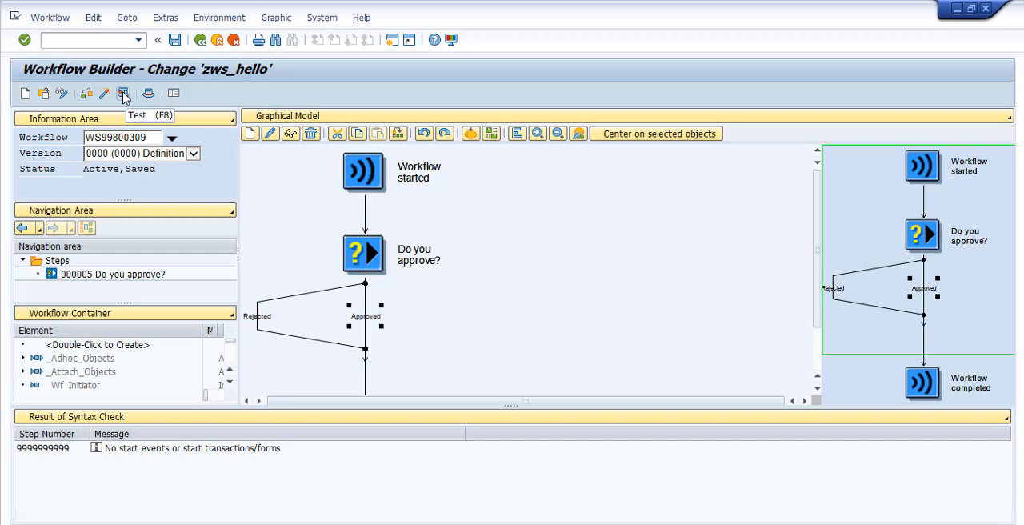
left_click(174, 40)
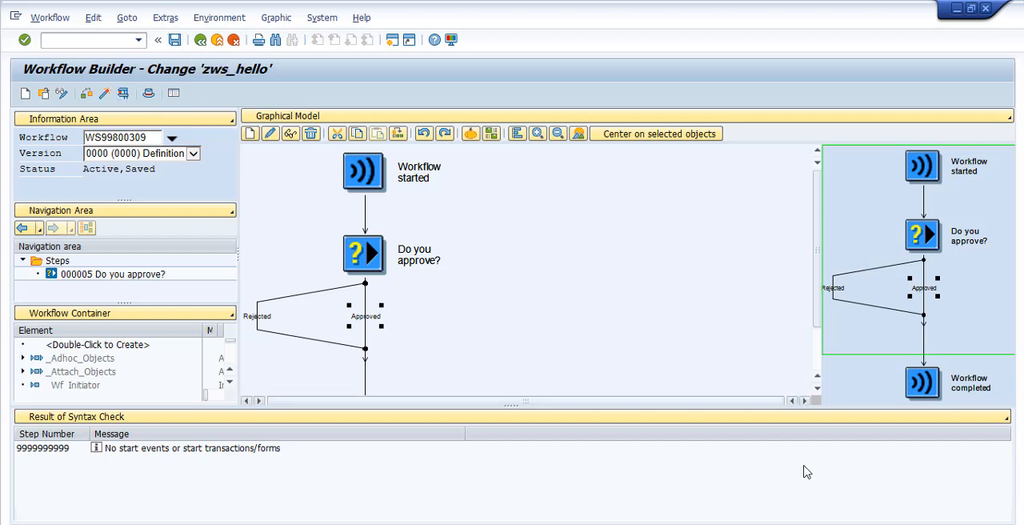